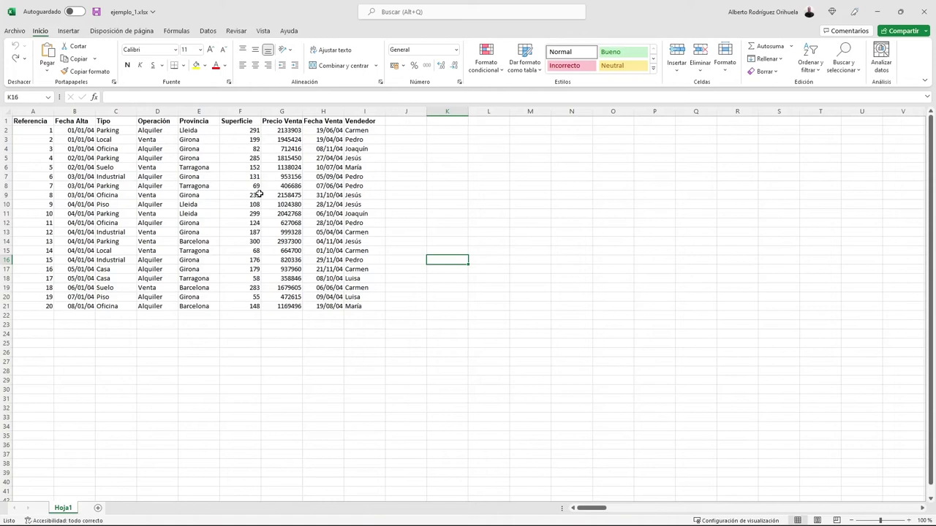
# Select the Superficie cells F7:F19 and open Formato de celdas.
pyautogui.click(259, 195)
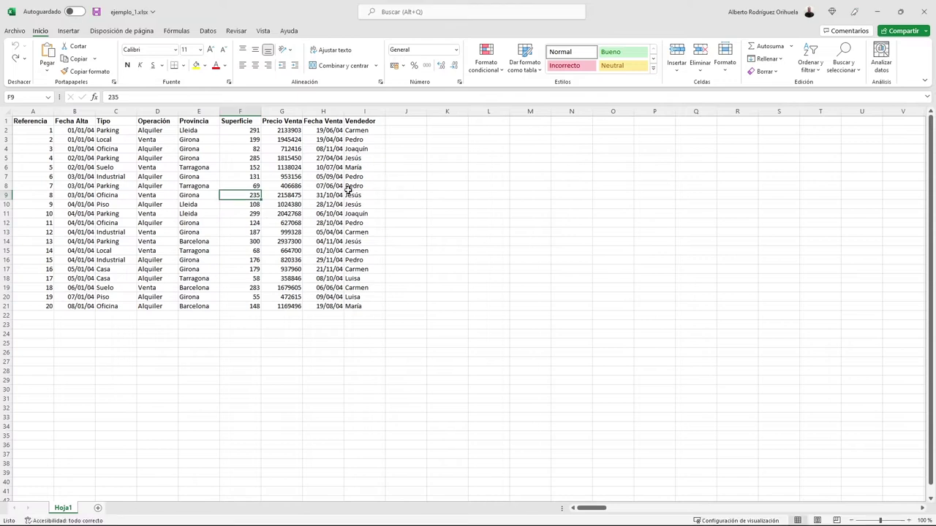
pyautogui.moveTo(237, 176); pyautogui.dragTo(234, 286)
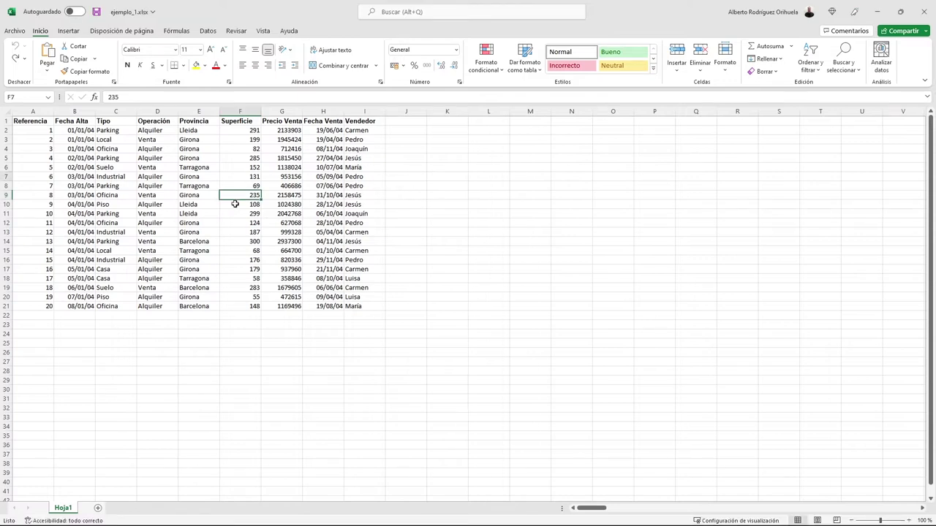
pyautogui.rightClick(233, 281)
pyautogui.click(311, 475)
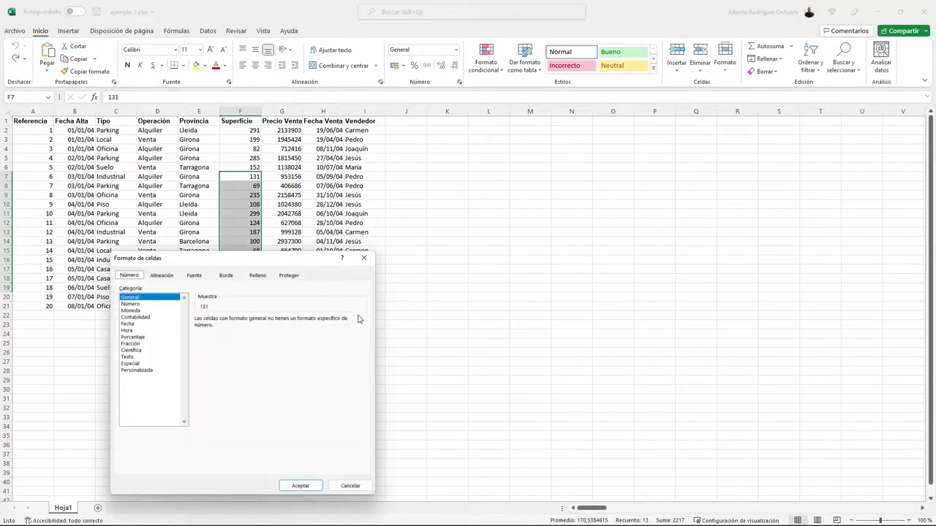
pyautogui.moveTo(255, 264); pyautogui.dragTo(425, 179)
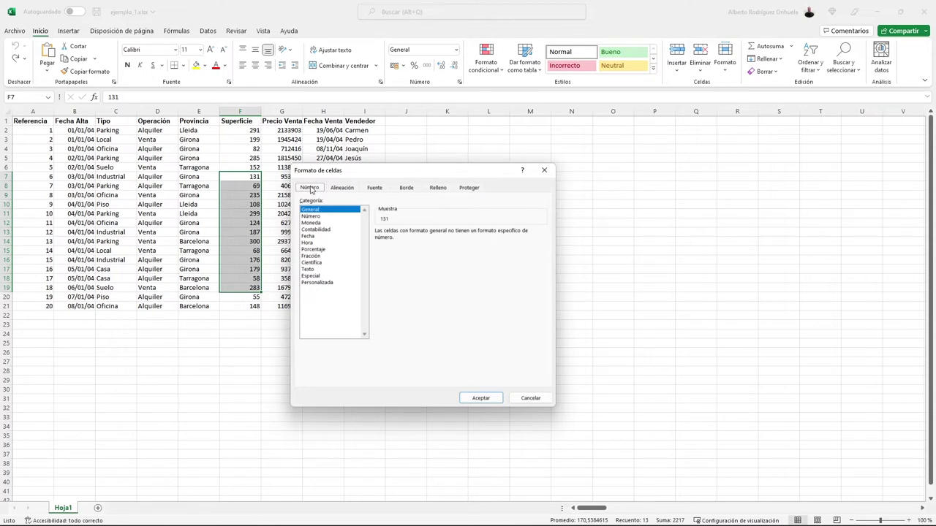
# Preview the Número, Moneda, Fecha, Hora, Porcentaje, Fracción and Científica categories, returning to General.
pyautogui.click(311, 216)
pyautogui.click(311, 222)
pyautogui.click(308, 235)
pyautogui.click(308, 242)
pyautogui.click(308, 249)
pyautogui.click(308, 256)
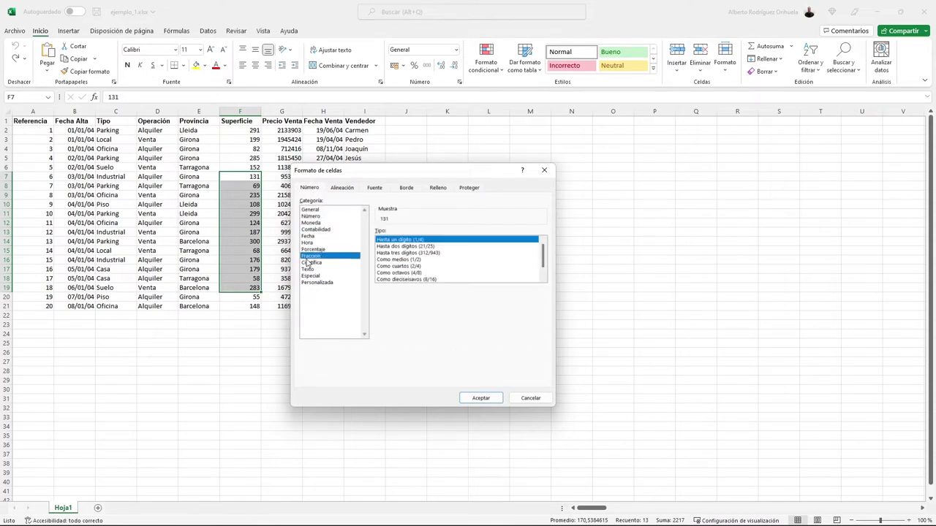
pyautogui.press('Down')
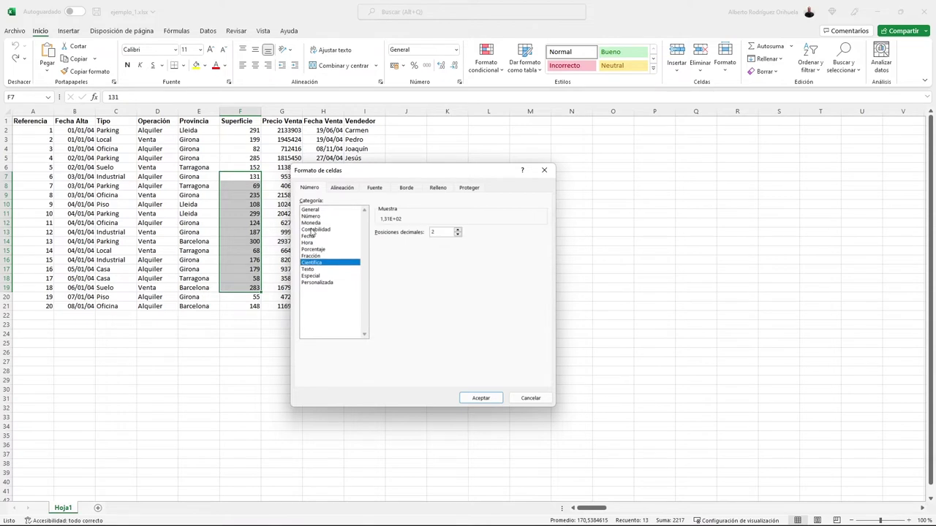
pyautogui.click(316, 211)
# Try Número with two decimals, toggling the thousands separator on and off.
pyautogui.click(313, 216)
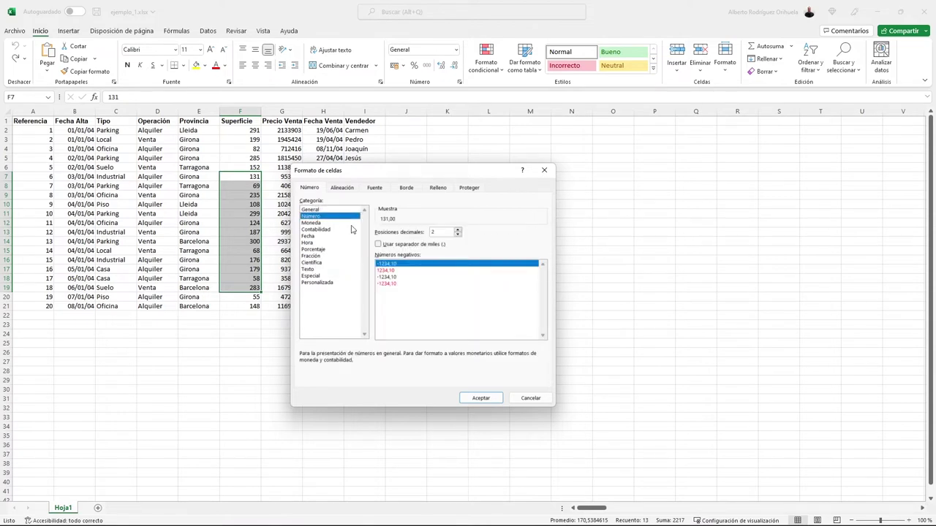
pyautogui.click(458, 231)
pyautogui.click(458, 231)
pyautogui.click(378, 245)
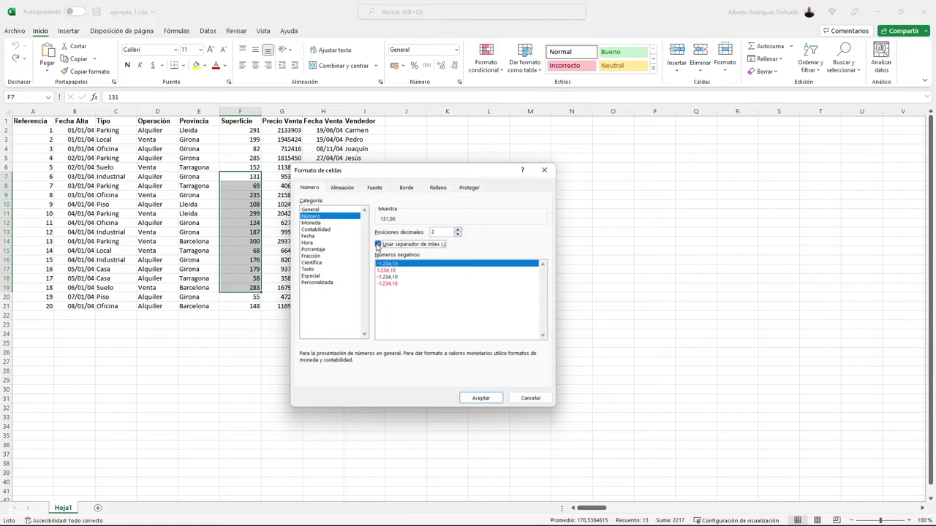
pyautogui.click(378, 245)
# Preview Moneda with the euro symbol, then Contabilidad and the Fecha date formats.
pyautogui.click(319, 223)
pyautogui.click(452, 247)
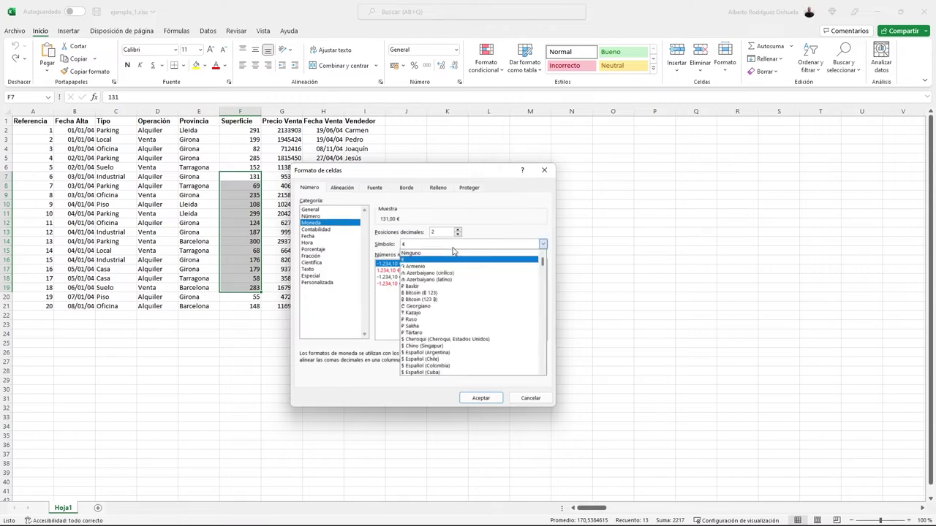
pyautogui.click(452, 249)
pyautogui.click(311, 229)
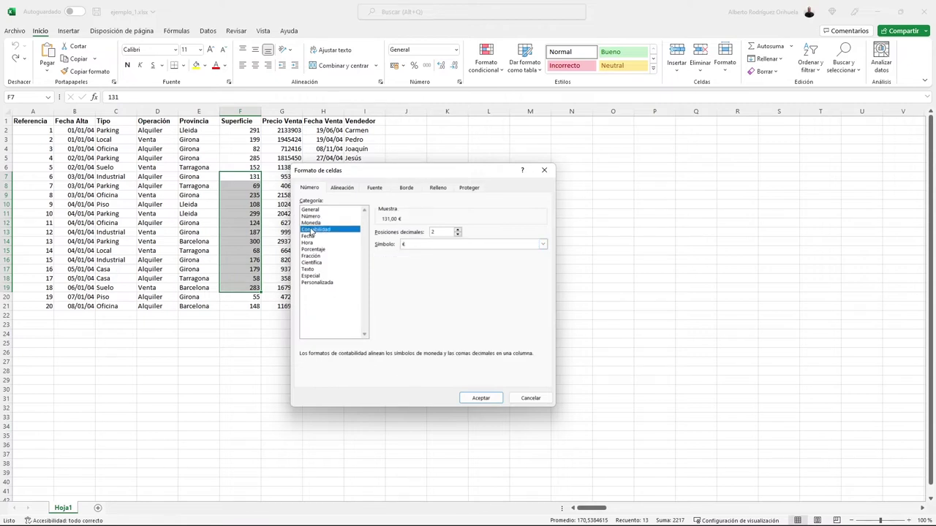
pyautogui.click(315, 236)
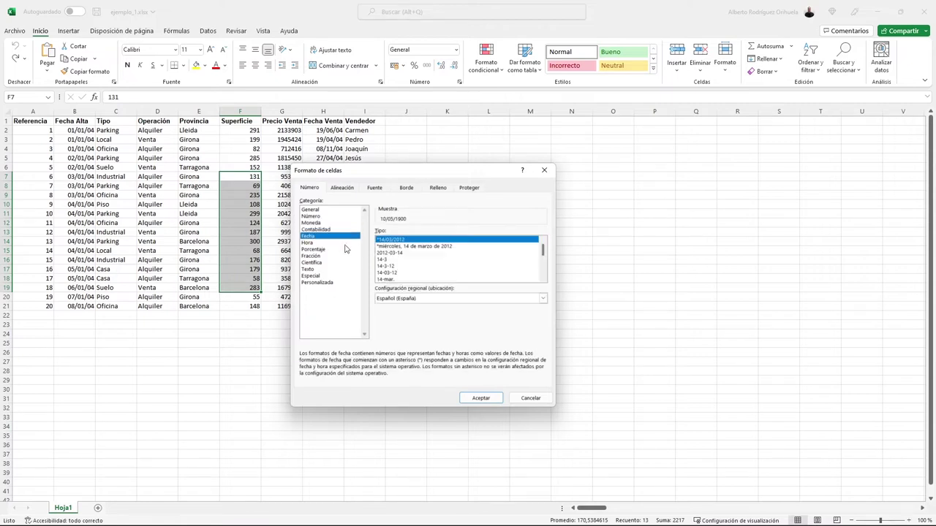
# Preview Hora, Porcentaje with two decimals, Fracción and Científica formats.
pyautogui.moveTo(542, 253)
pyautogui.mouseDown()
pyautogui.moveTo(542, 271)
pyautogui.moveTo(545, 252)
pyautogui.mouseUp()
pyautogui.click(311, 244)
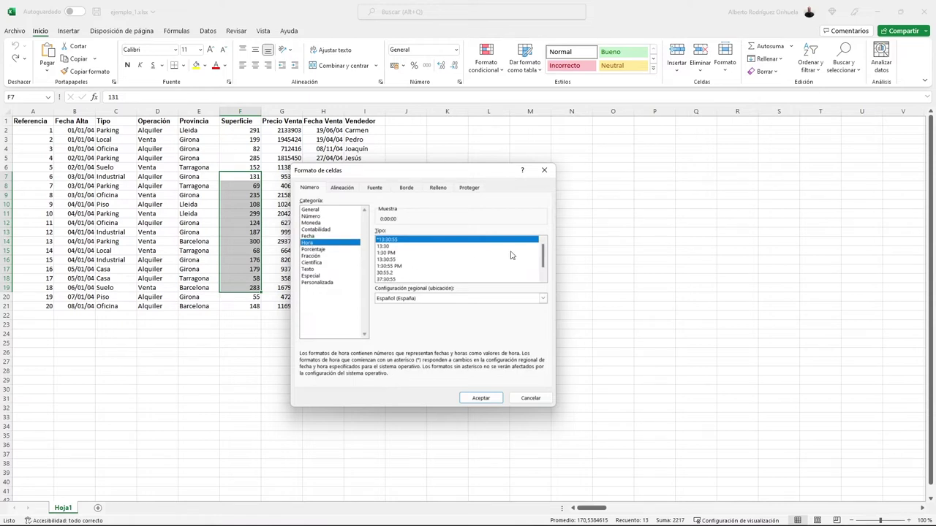
pyautogui.moveTo(547, 248); pyautogui.dragTo(547, 264)
pyautogui.click(336, 250)
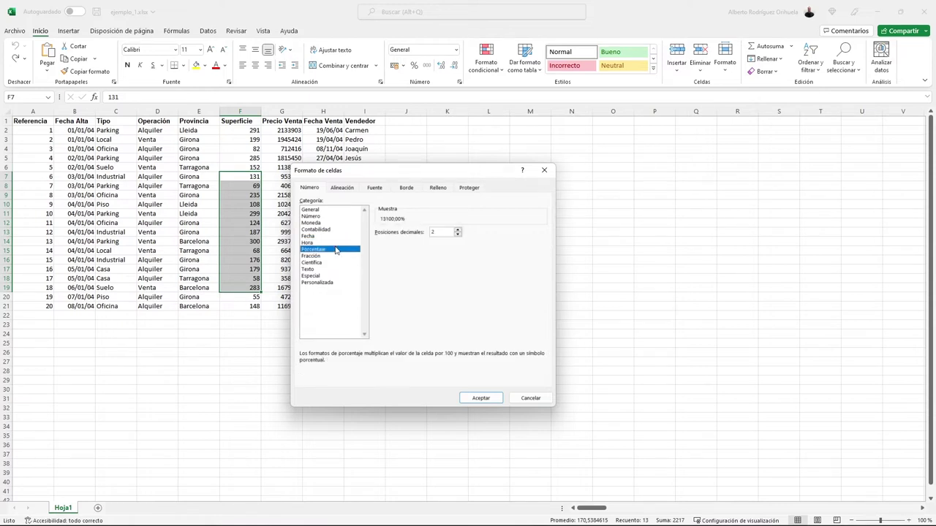
pyautogui.doubleClick(458, 230)
pyautogui.click(313, 256)
pyautogui.click(313, 264)
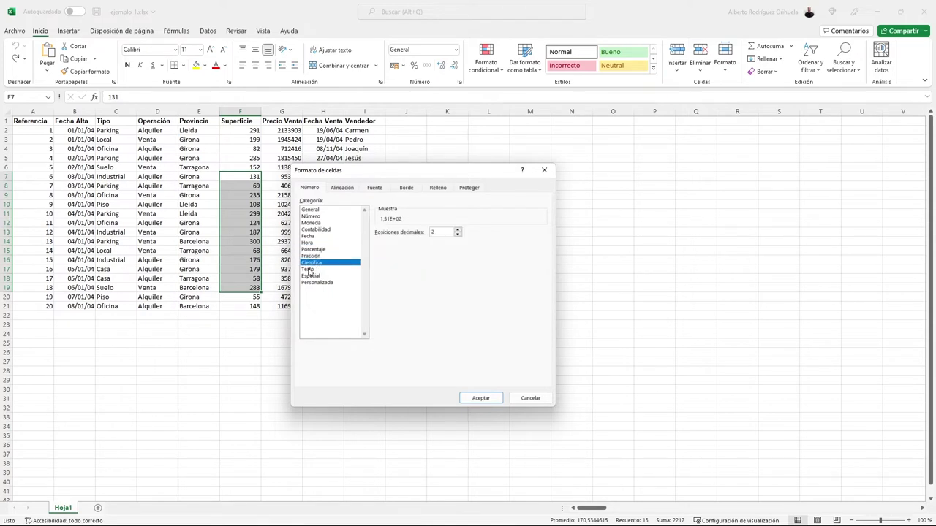
# Browse Texto, Especial (postal code, phone, social security) and Personalizada, then cancel without applying.
pyautogui.click(309, 270)
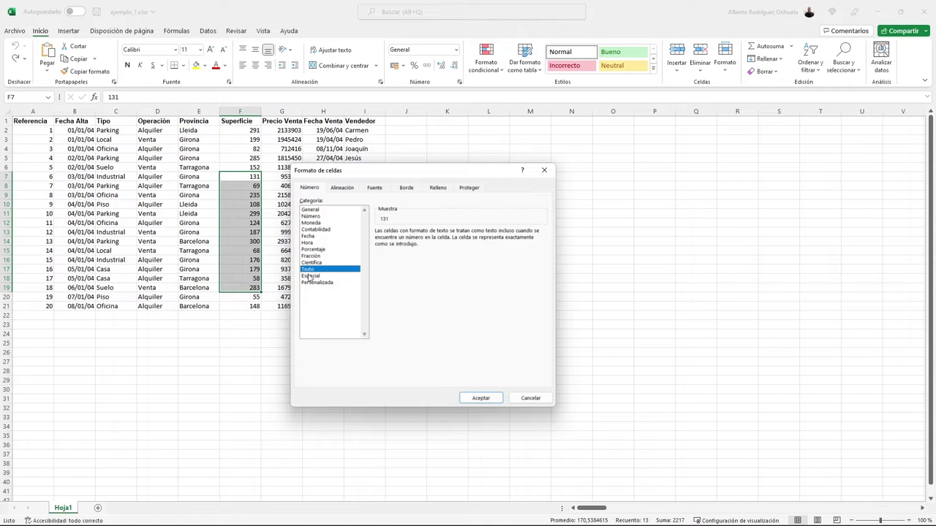
pyautogui.click(310, 277)
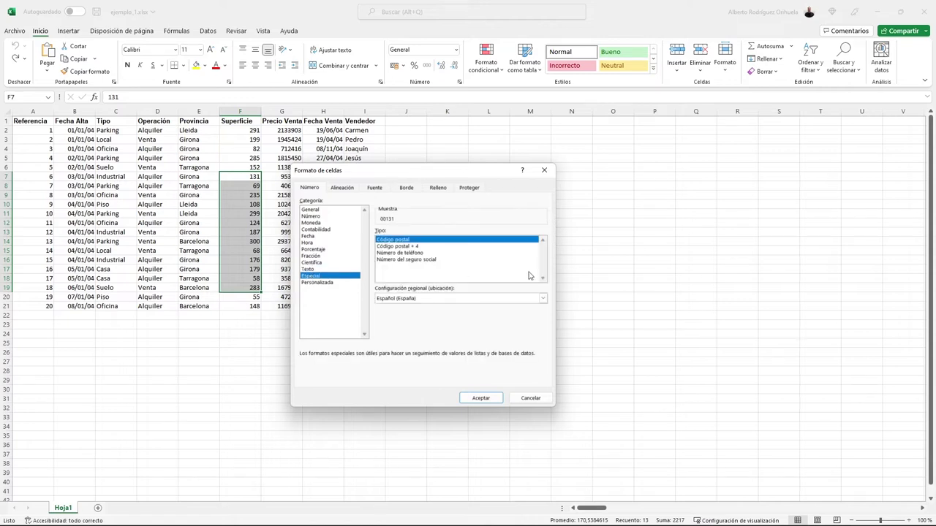
pyautogui.click(408, 247)
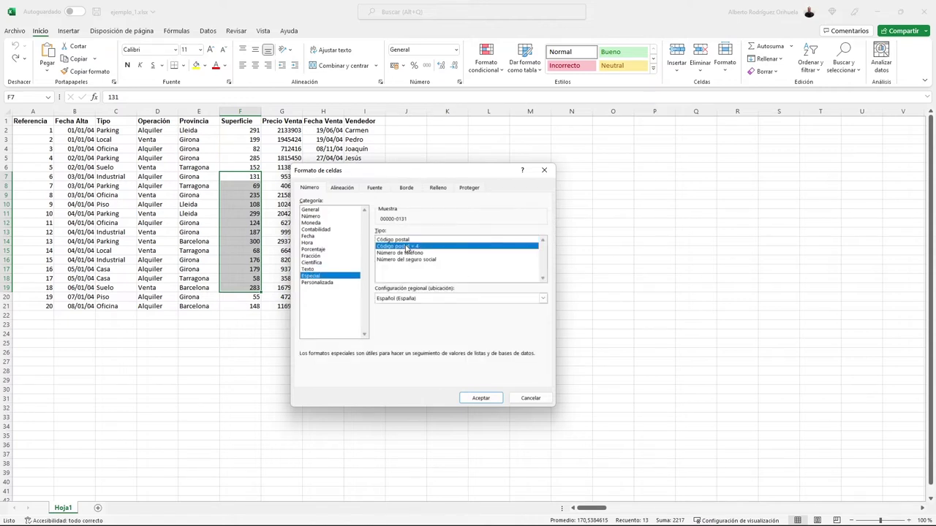
pyautogui.click(405, 253)
pyautogui.click(401, 261)
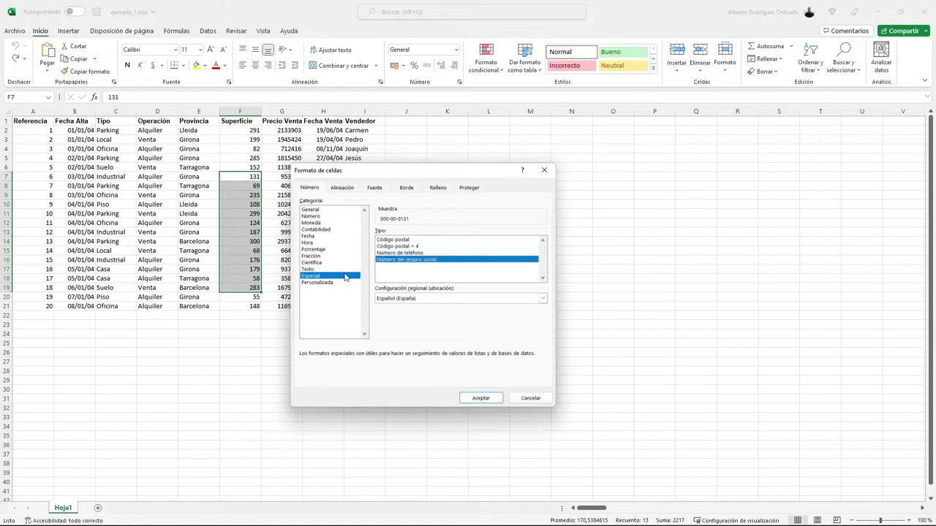
pyautogui.click(322, 283)
pyautogui.moveTo(542, 267); pyautogui.dragTo(547, 239)
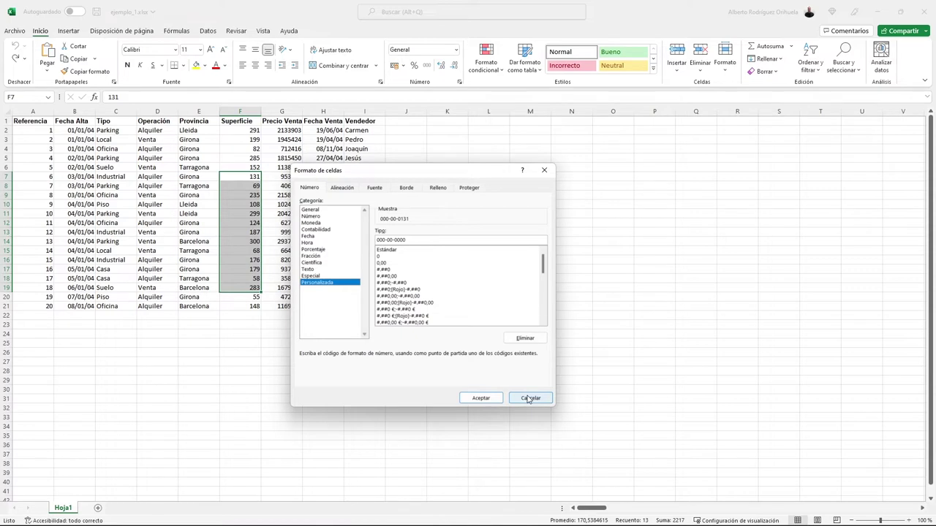
pyautogui.click(528, 399)
# Apply euro Moneda format with 0 decimals to Precio Venta G2:G21.
pyautogui.click(362, 361)
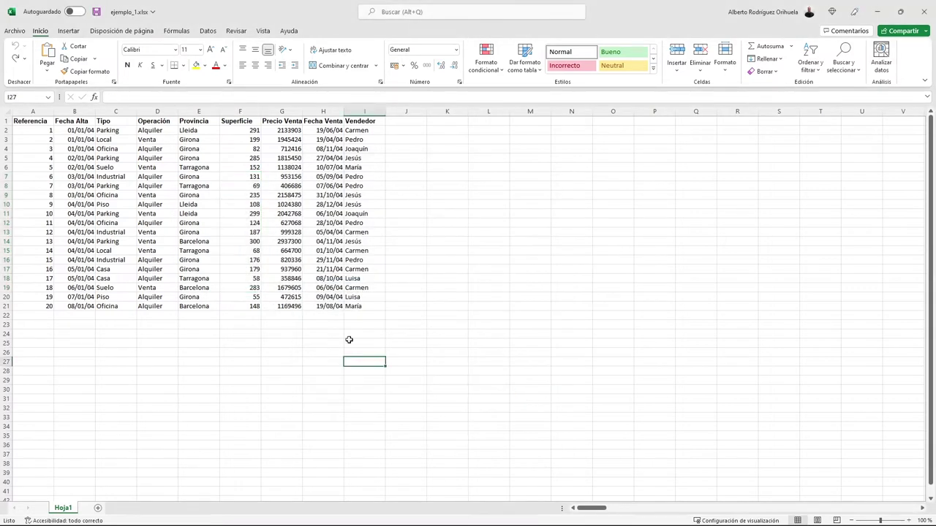
pyautogui.moveTo(289, 130); pyautogui.dragTo(287, 306)
pyautogui.rightClick(287, 305)
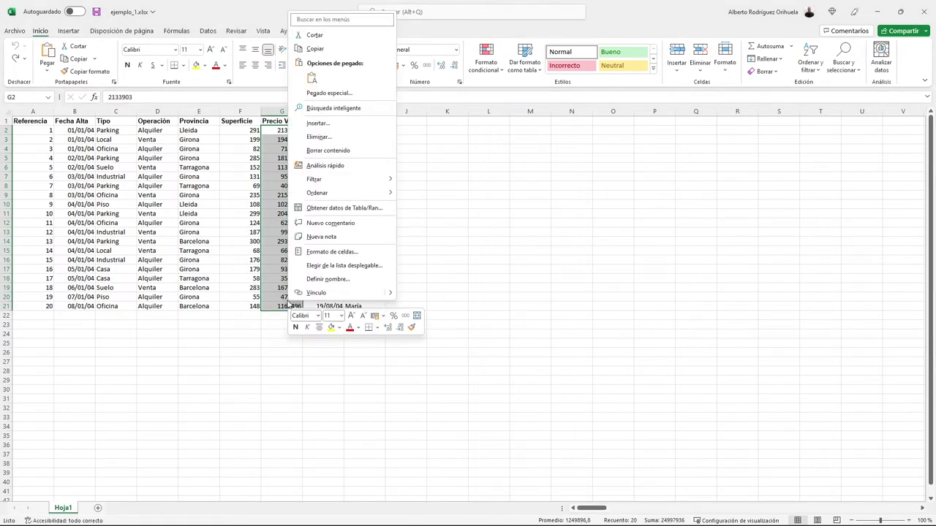
pyautogui.click(333, 252)
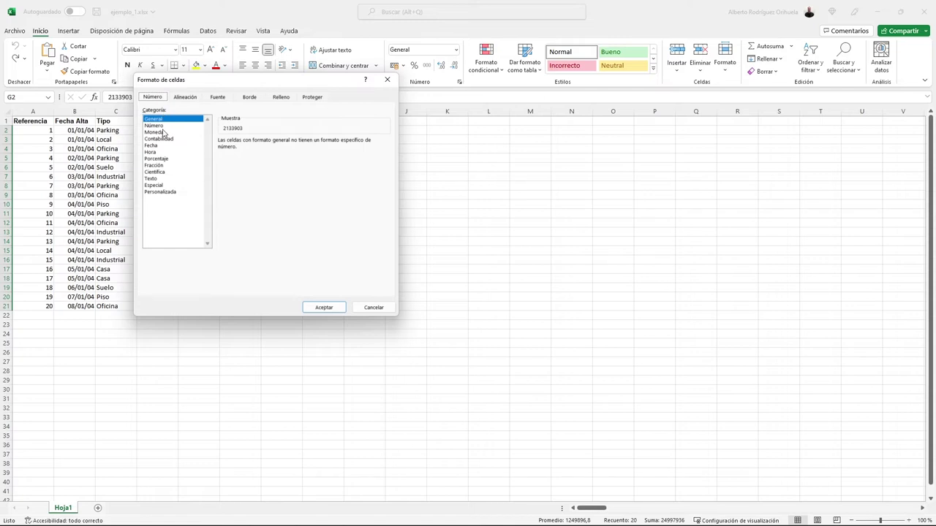
pyautogui.click(164, 132)
pyautogui.click(301, 144)
pyautogui.click(301, 145)
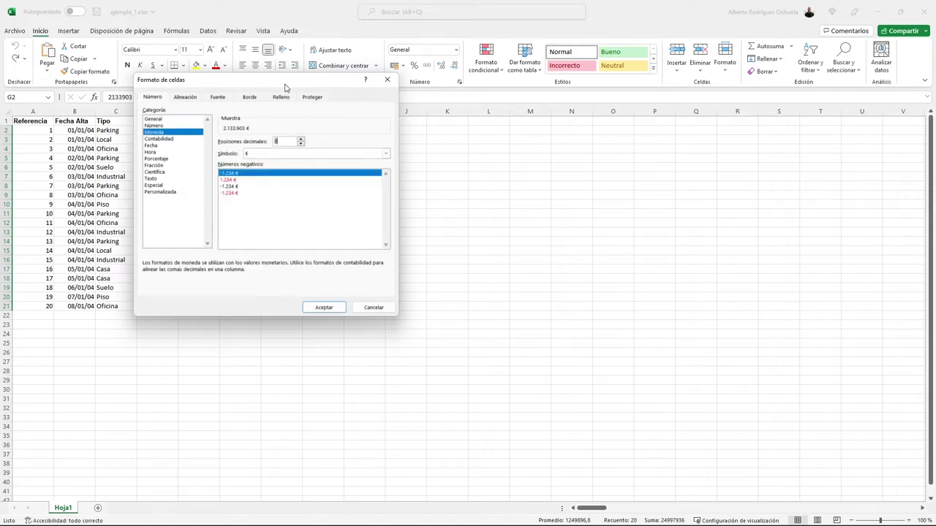
pyautogui.moveTo(286, 87); pyautogui.dragTo(552, 160)
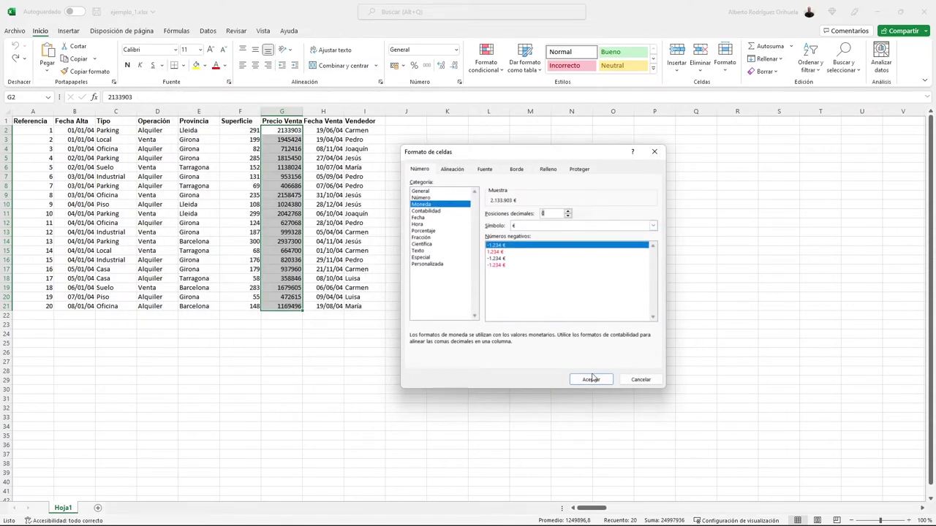
pyautogui.click(592, 379)
# Reselect G2:G21 and check the new currency format in cell G21.
pyautogui.click(282, 168)
pyautogui.moveTo(279, 132); pyautogui.dragTo(276, 307)
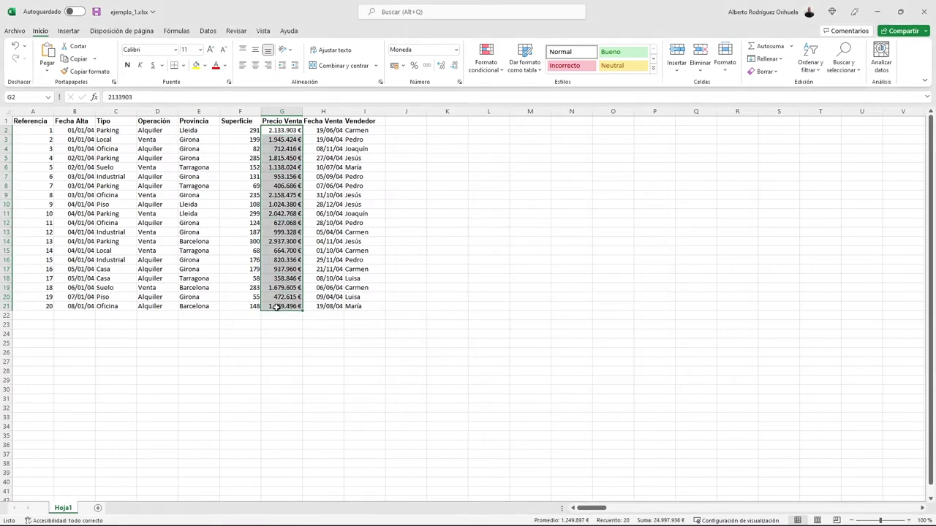
pyautogui.click(283, 355)
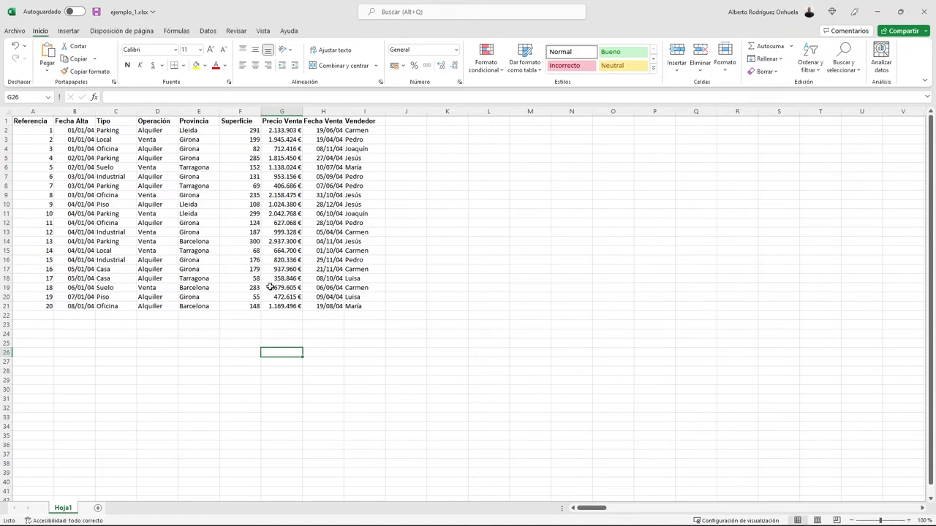
pyautogui.click(277, 306)
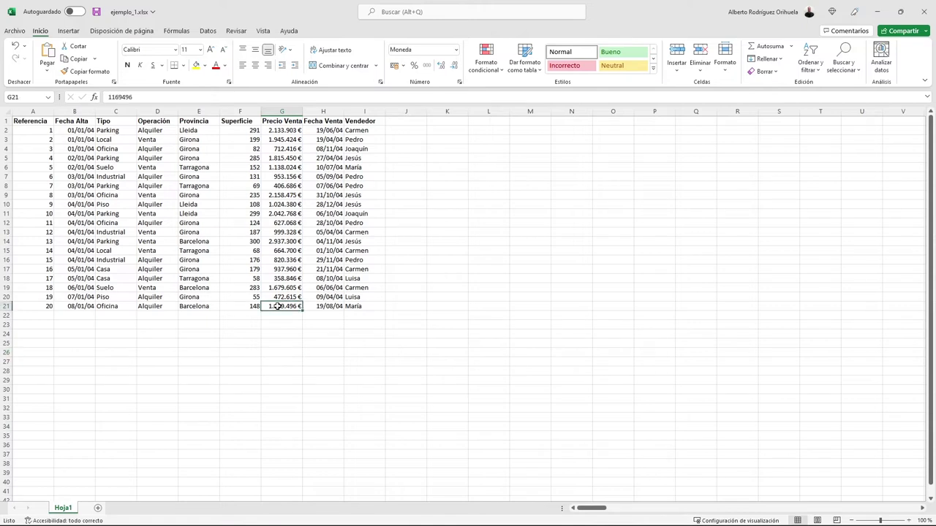
pyautogui.moveTo(112, 132); pyautogui.dragTo(115, 307)
pyautogui.rightClick(116, 307)
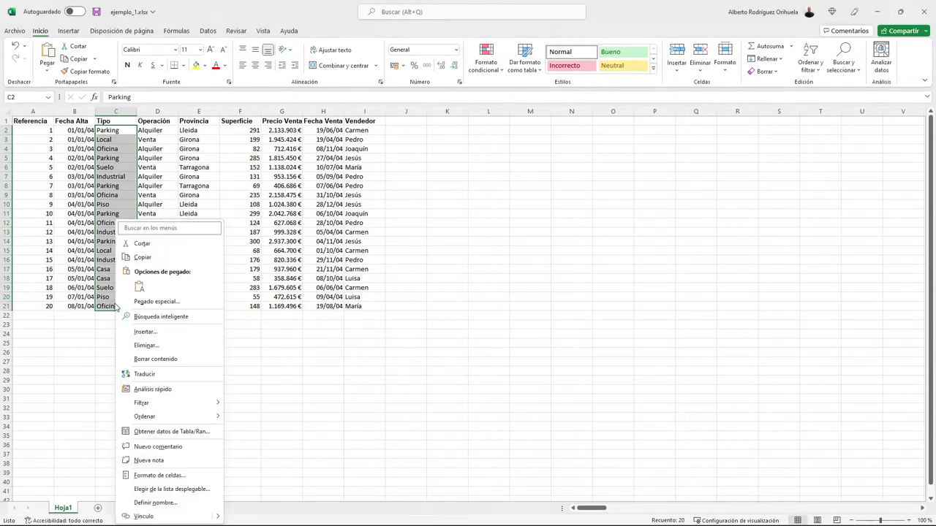
pyautogui.click(183, 475)
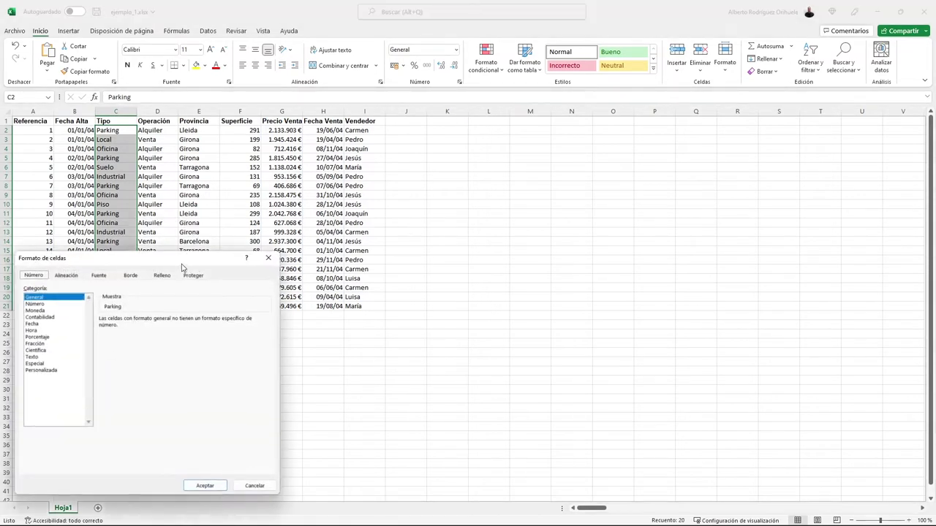
pyautogui.moveTo(183, 267); pyautogui.dragTo(441, 164)
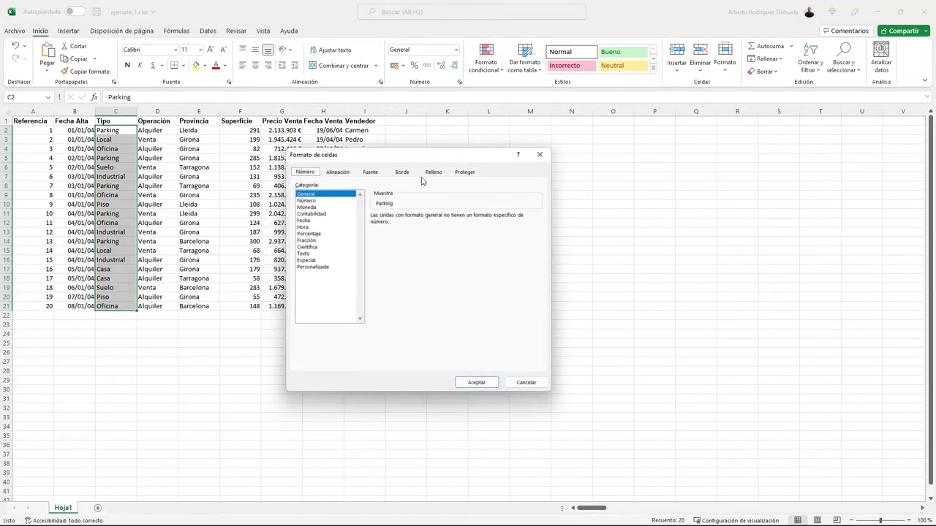
pyautogui.click(338, 172)
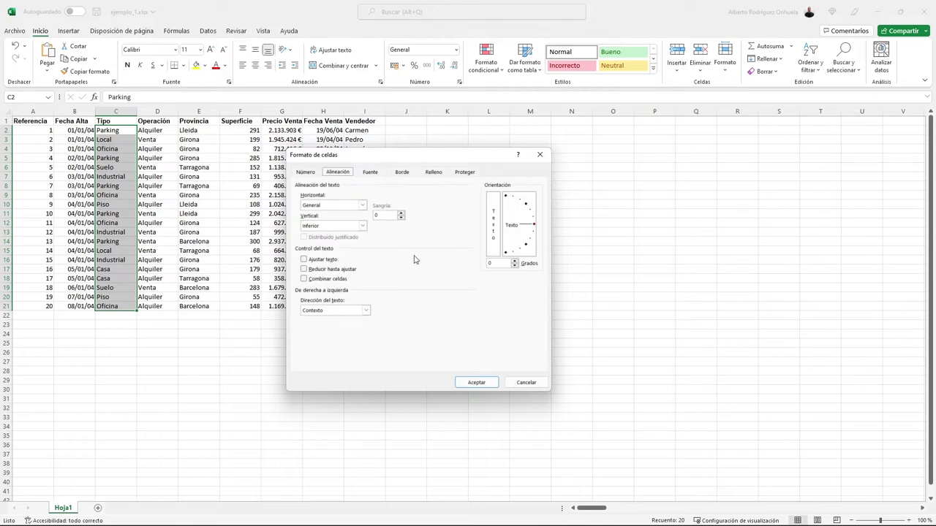
pyautogui.click(337, 205)
pyautogui.click(336, 207)
pyautogui.click(334, 231)
pyautogui.click(333, 232)
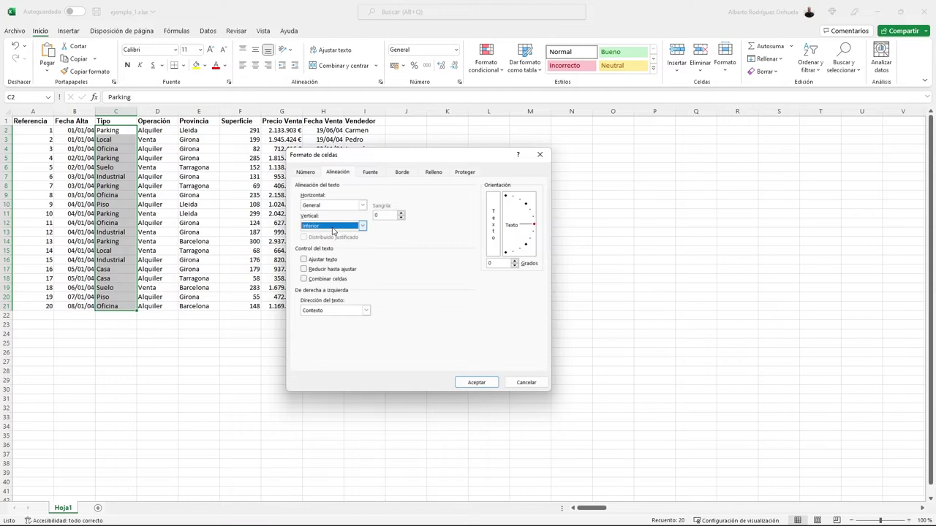
pyautogui.click(330, 261)
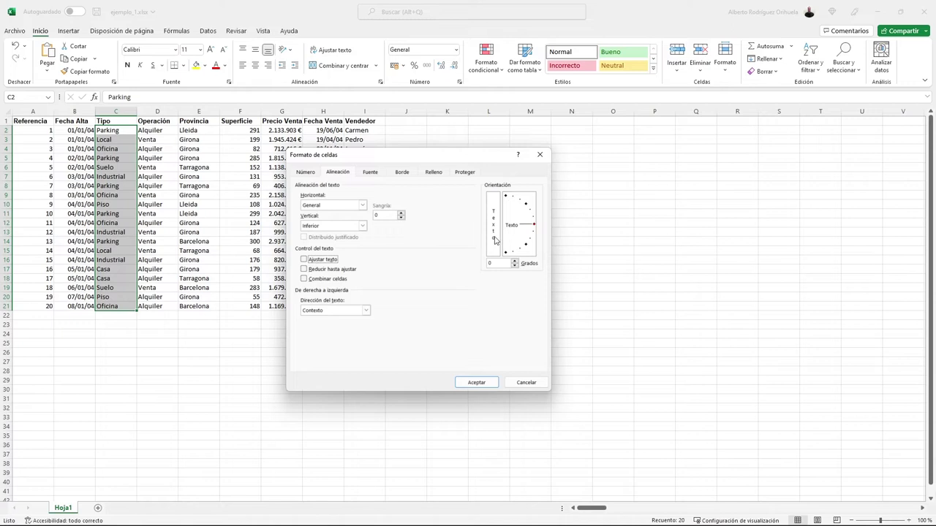
pyautogui.doubleClick(498, 265)
pyautogui.write('45')
pyautogui.click(476, 383)
pyautogui.moveTo(137, 111); pyautogui.dragTo(168, 111)
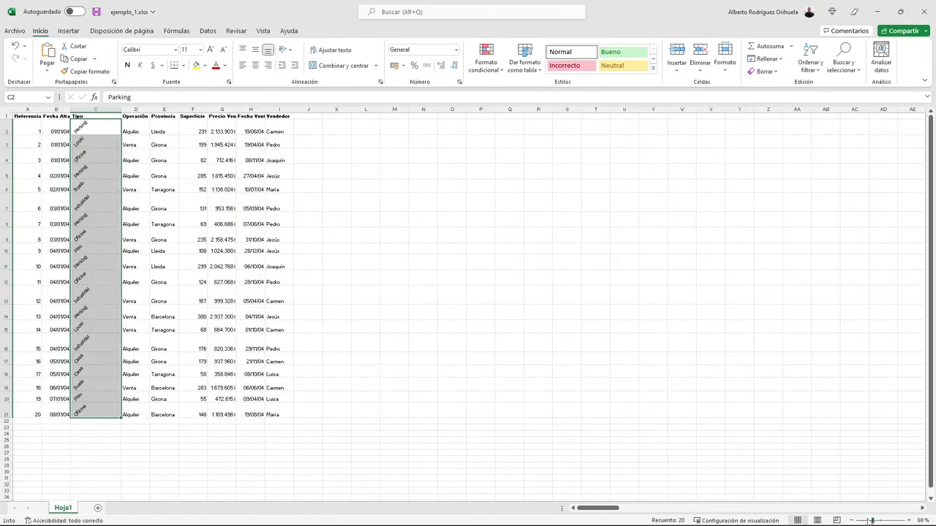
pyautogui.click(424, 314)
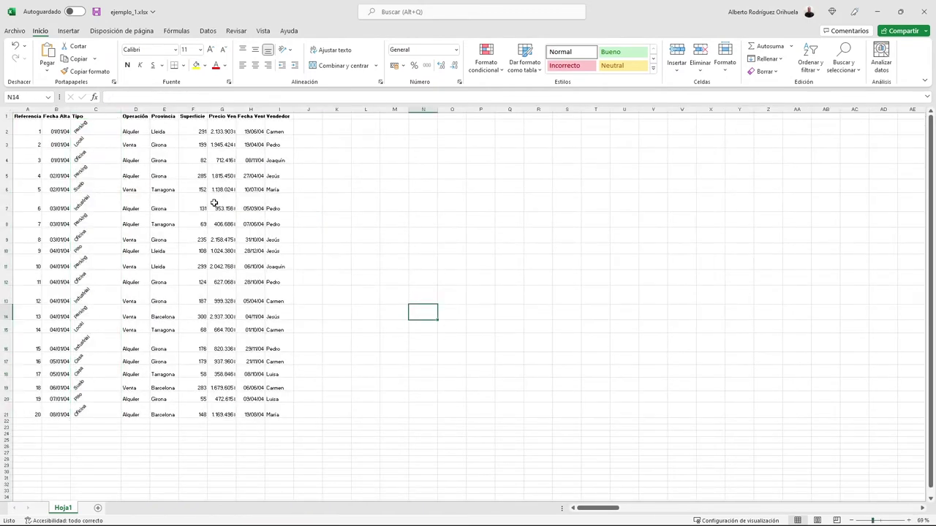
pyautogui.moveTo(118, 110)
pyautogui.mouseDown()
pyautogui.moveTo(89, 110)
pyautogui.moveTo(80, 409)
pyautogui.mouseUp()
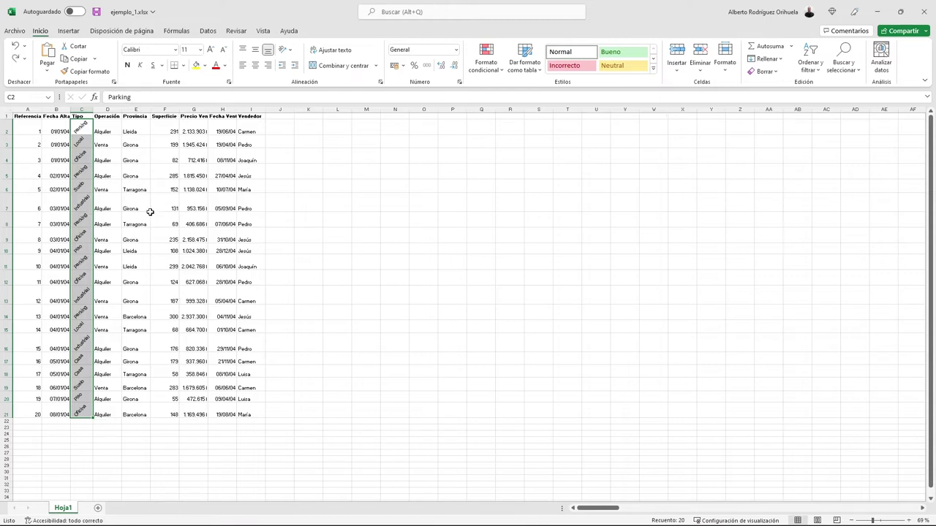
pyautogui.scroll(2, 139, 227)
pyautogui.hotkey('ctrl', 'z')
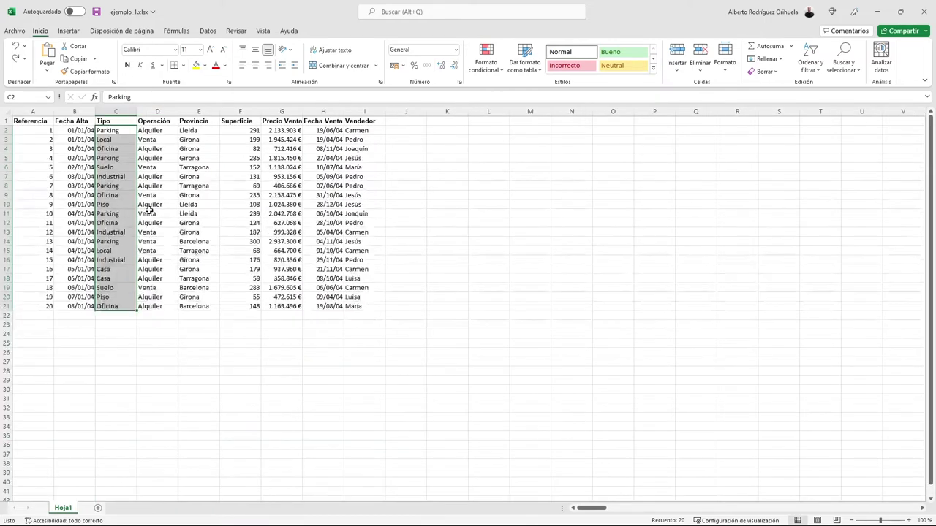
# Select the Tipo values in column C, then open and close Formato de celdas unchanged.
pyautogui.click(199, 361)
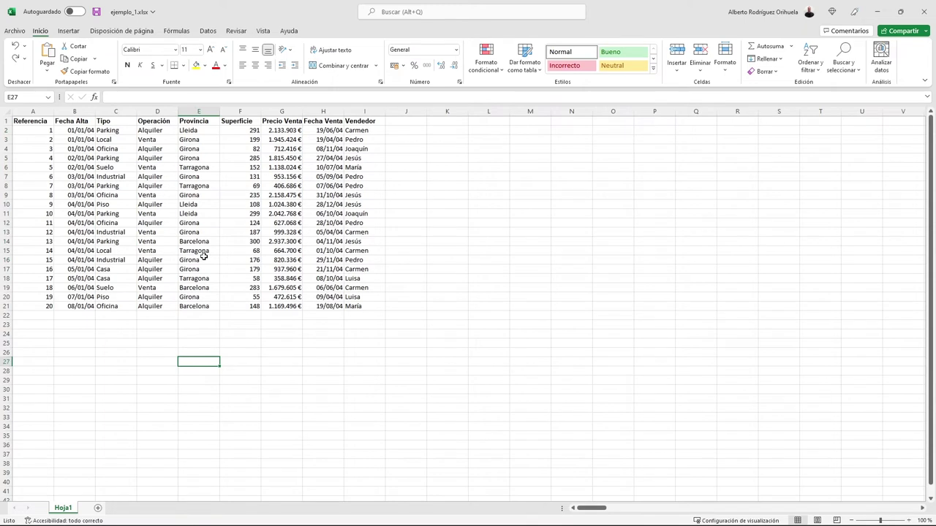
pyautogui.moveTo(102, 130); pyautogui.dragTo(124, 305)
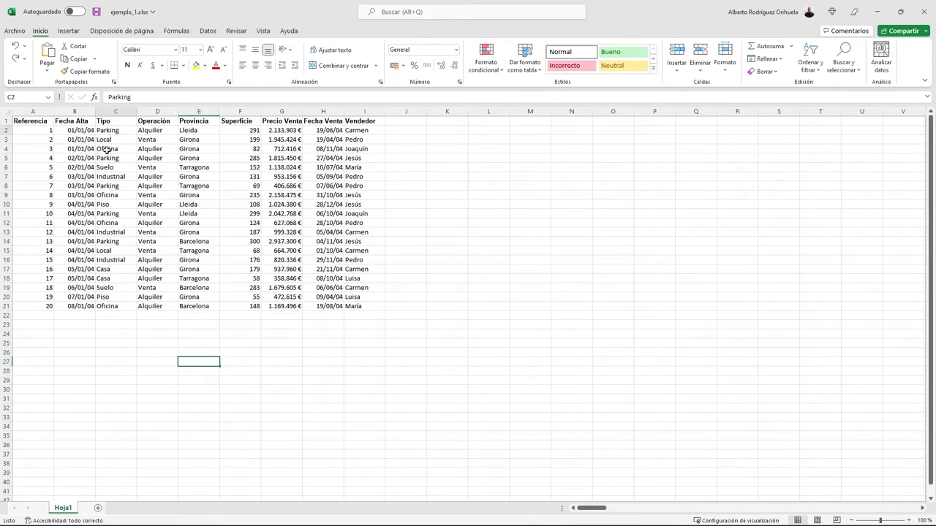
pyautogui.rightClick(124, 305)
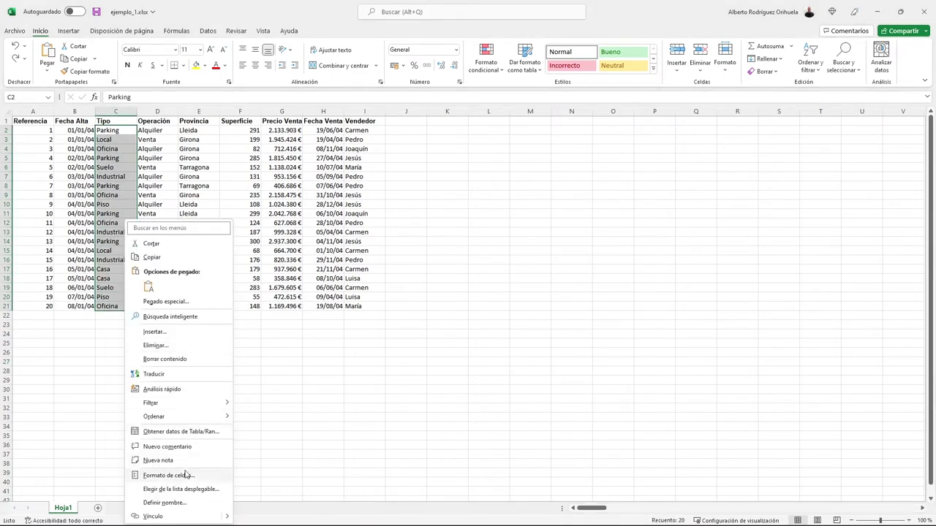
pyautogui.click(186, 476)
pyautogui.click(269, 256)
# Make row 13, holding the Industrial record, much taller.
pyautogui.click(88, 252)
pyautogui.moveTo(6, 237); pyautogui.dragTo(6, 282)
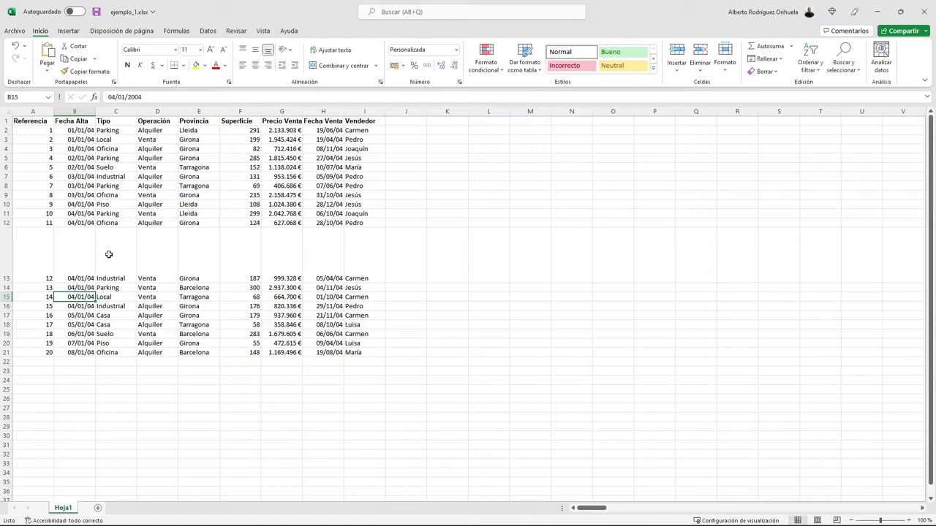
pyautogui.click(109, 256)
# Select Tipo values C2:C21 and open Formato de celdas again.
pyautogui.moveTo(109, 130); pyautogui.dragTo(117, 352)
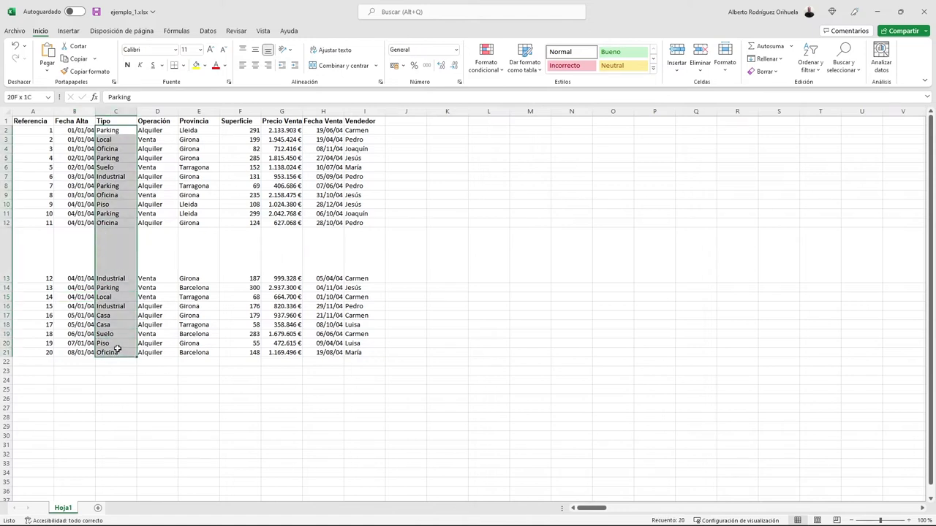
pyautogui.rightClick(119, 354)
pyautogui.click(159, 300)
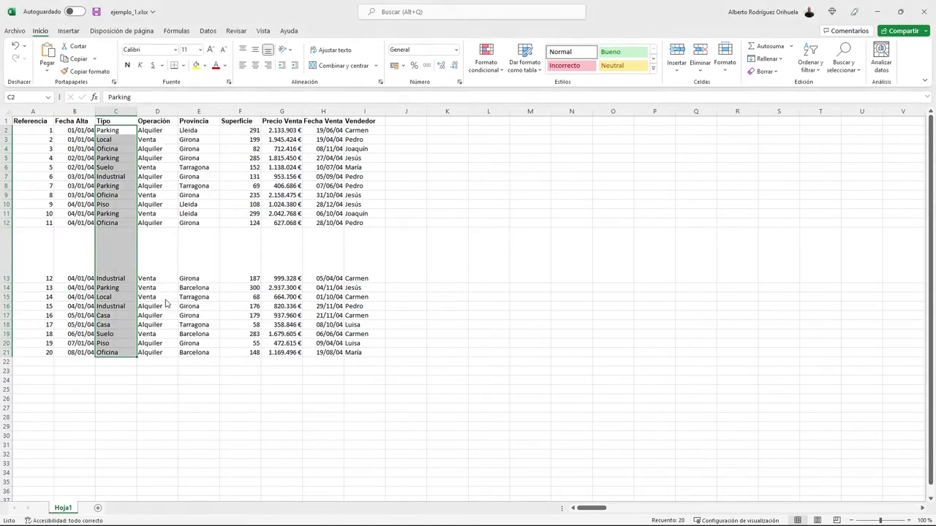
# Set the Tipo cells' vertical alignment to Centrar.
pyautogui.moveTo(167, 120); pyautogui.dragTo(408, 134)
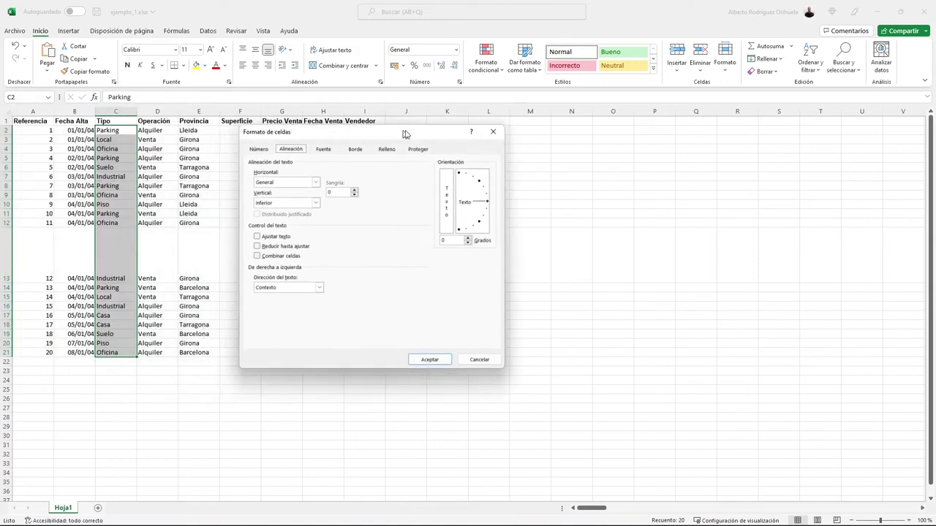
pyautogui.click(304, 206)
pyautogui.click(295, 218)
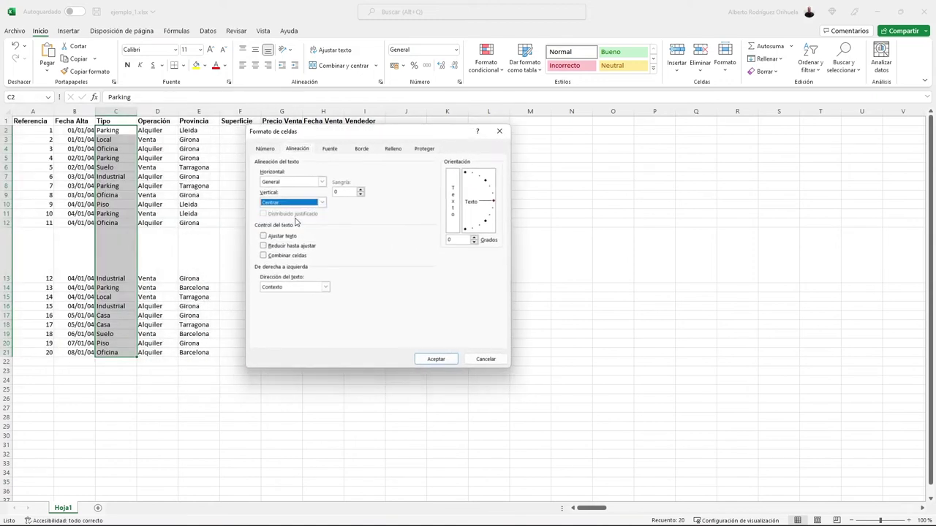
pyautogui.click(439, 359)
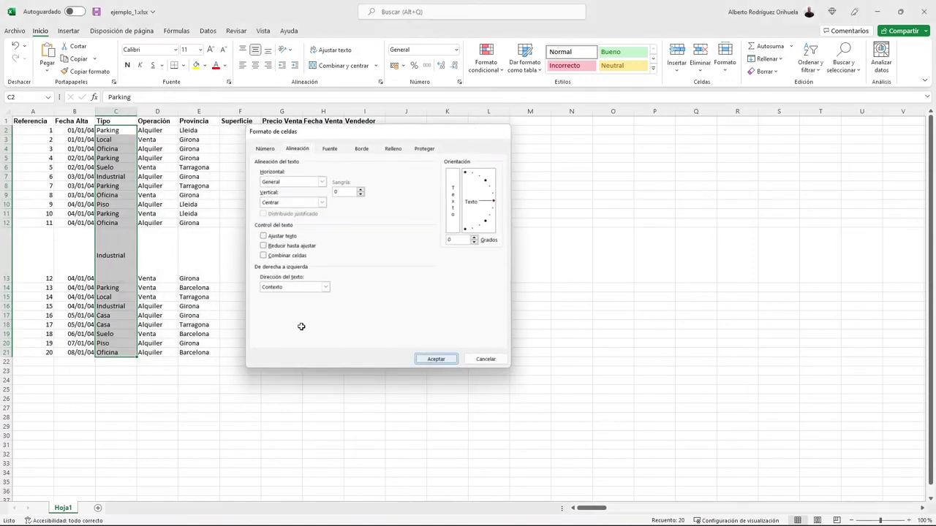
pyautogui.click(126, 270)
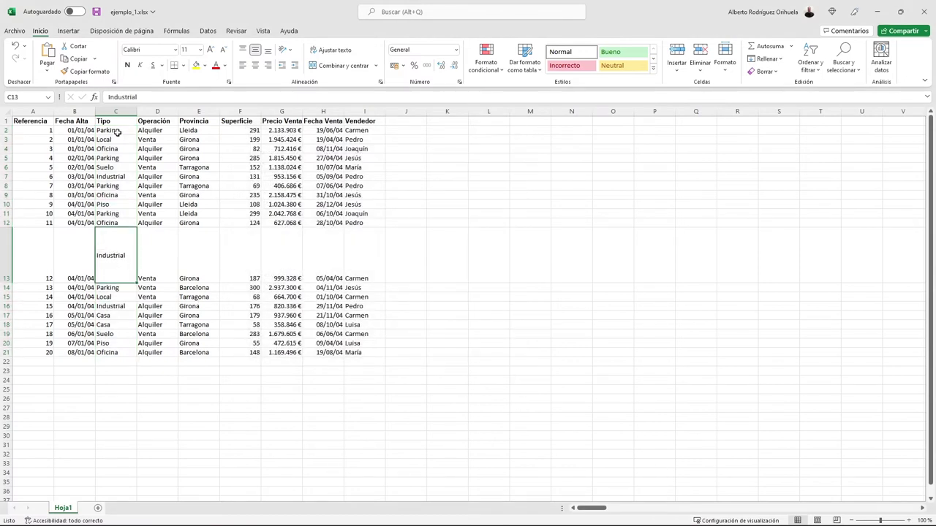
# Centre the Tipo values C2:C21 horizontally with Centrar on the Inicio tab.
pyautogui.moveTo(117, 133); pyautogui.dragTo(128, 350)
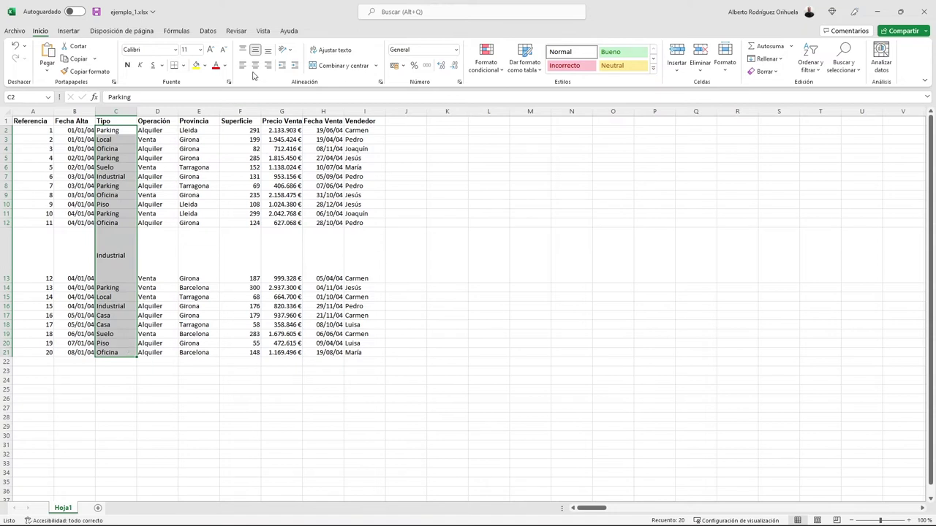
pyautogui.click(256, 67)
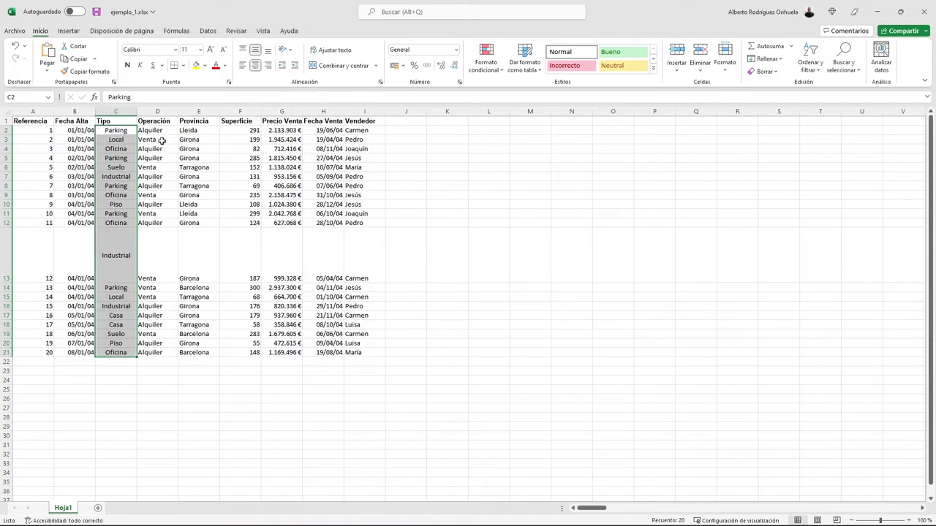
pyautogui.click(238, 278)
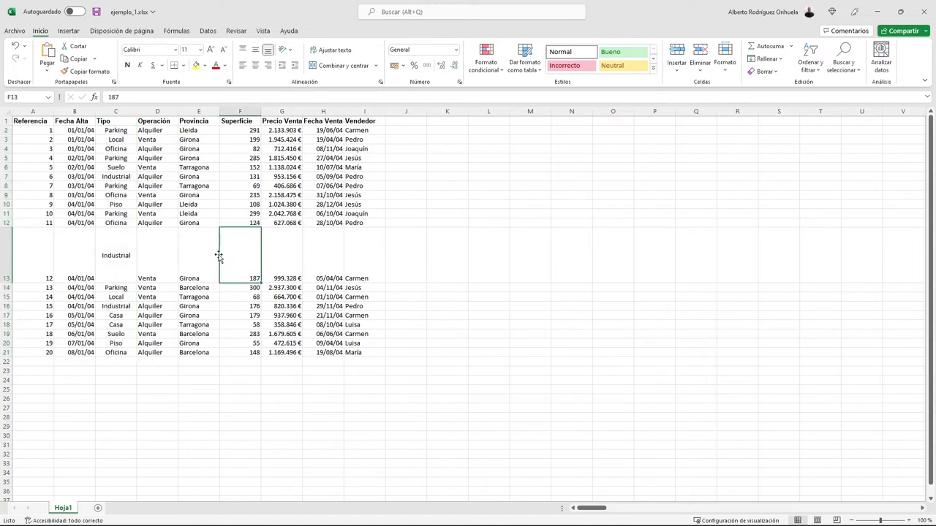
# Select the Operación values D2:D21 and open Formato de celdas.
pyautogui.moveTo(155, 130); pyautogui.dragTo(162, 351)
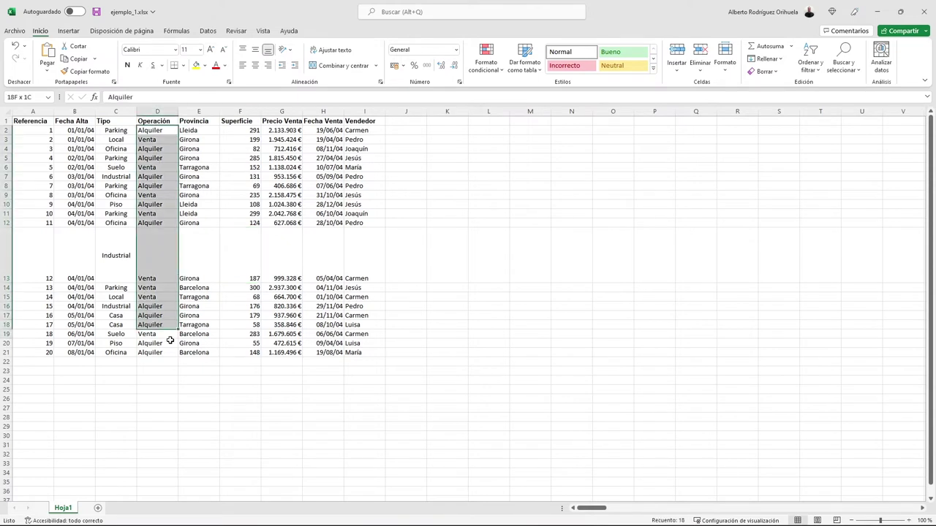
pyautogui.rightClick(166, 198)
pyautogui.click(209, 453)
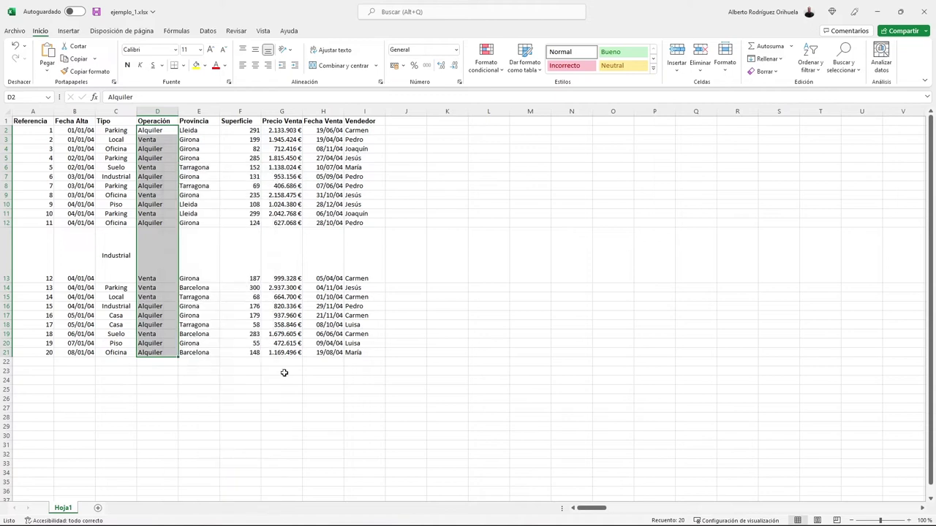
pyautogui.click(132, 255)
pyautogui.moveTo(172, 238); pyautogui.dragTo(544, 147)
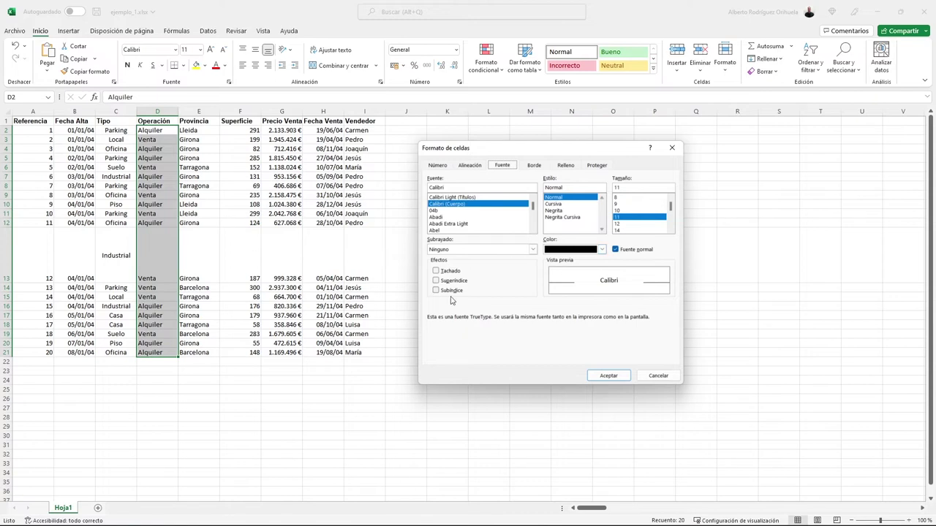
# Give D2:D21 a blue Contorno outline border with the chosen line style.
pyautogui.click(533, 165)
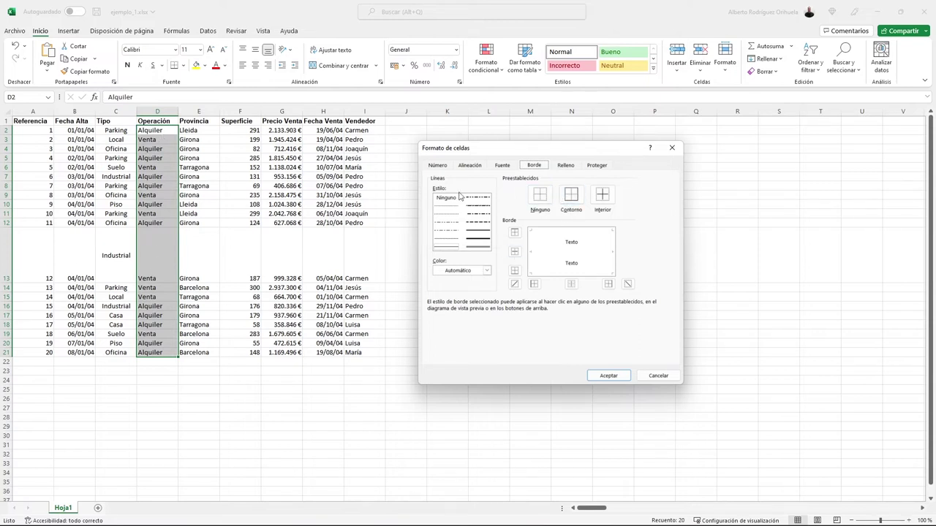
pyautogui.click(571, 203)
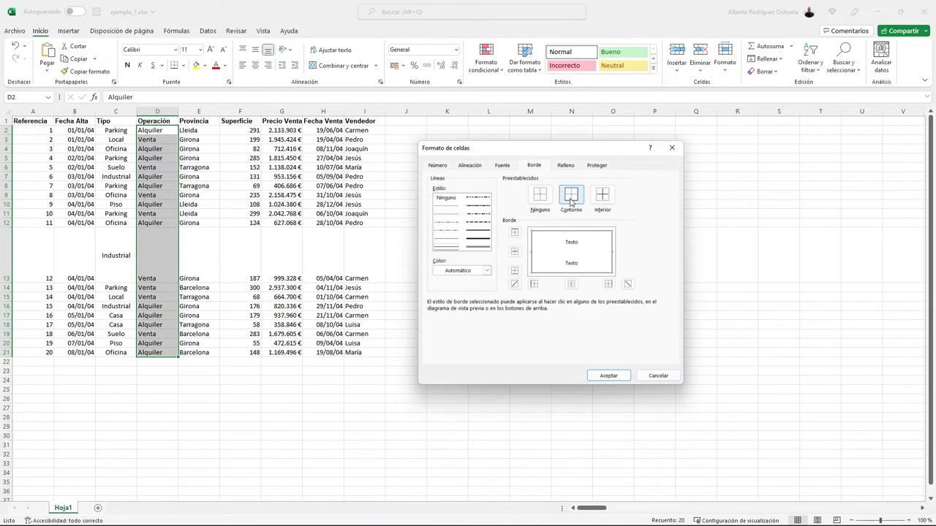
pyautogui.click(484, 272)
pyautogui.click(466, 338)
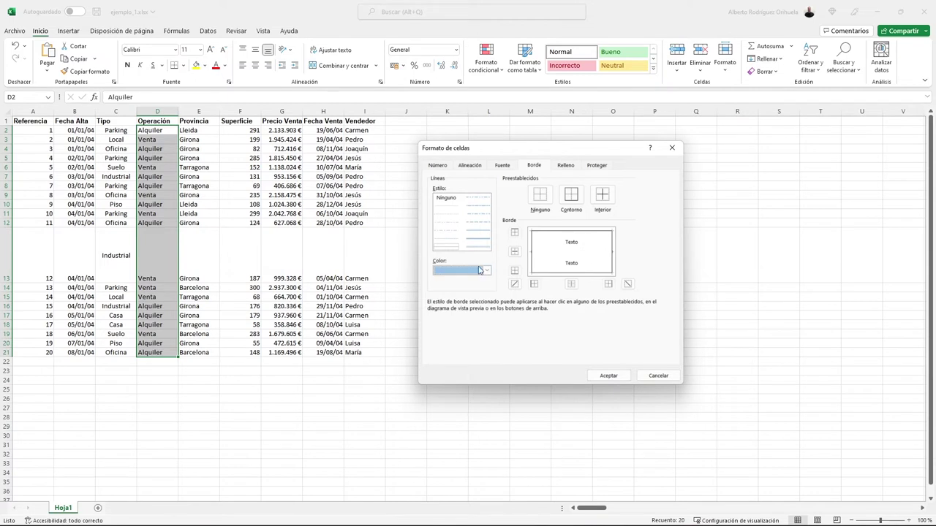
pyautogui.click(477, 241)
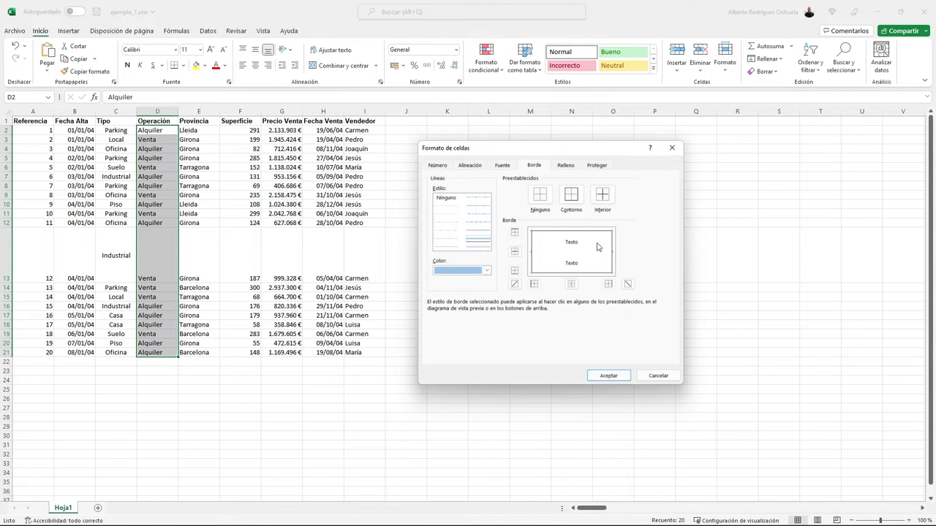
pyautogui.click(572, 200)
pyautogui.click(607, 376)
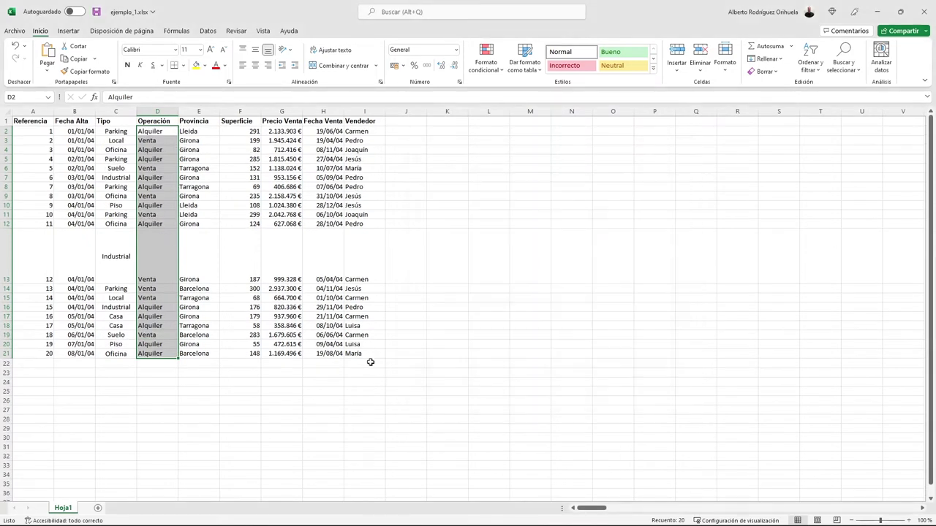
pyautogui.click(240, 268)
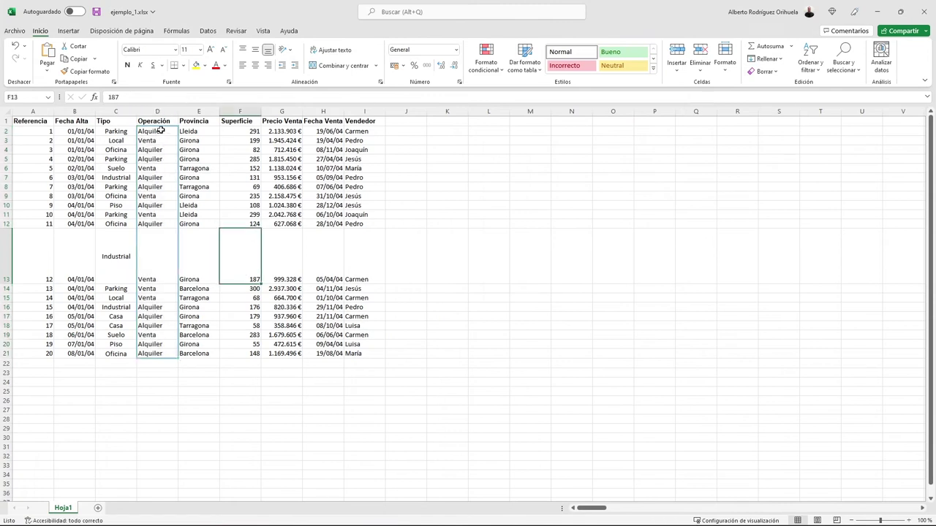
# Add green dashed Interior borders between each Operación row in D2:D21.
pyautogui.moveTo(161, 131); pyautogui.dragTo(153, 354)
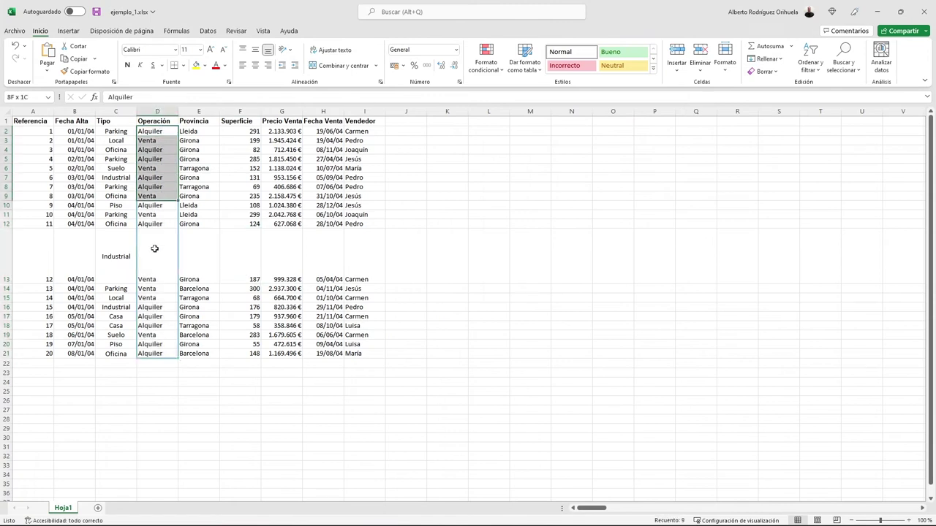
pyautogui.rightClick(171, 352)
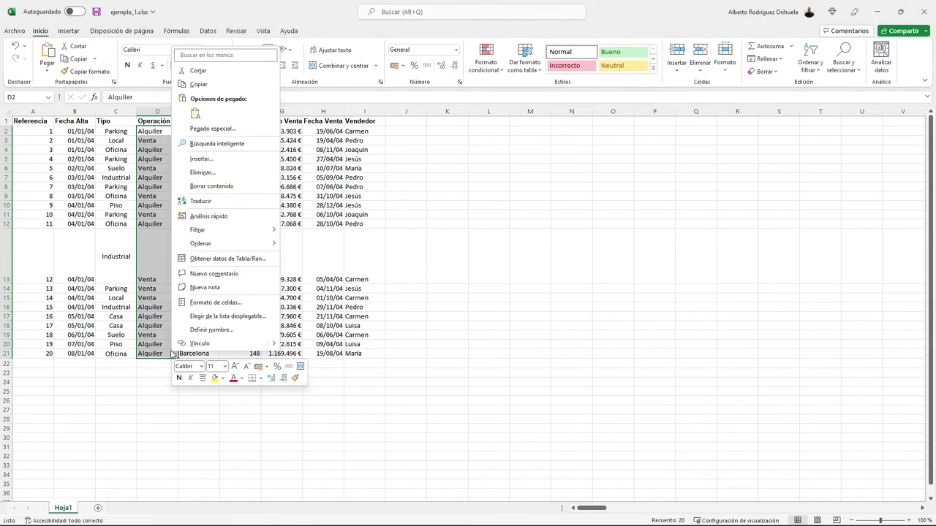
pyautogui.click(220, 302)
pyautogui.moveTo(244, 120); pyautogui.dragTo(599, 153)
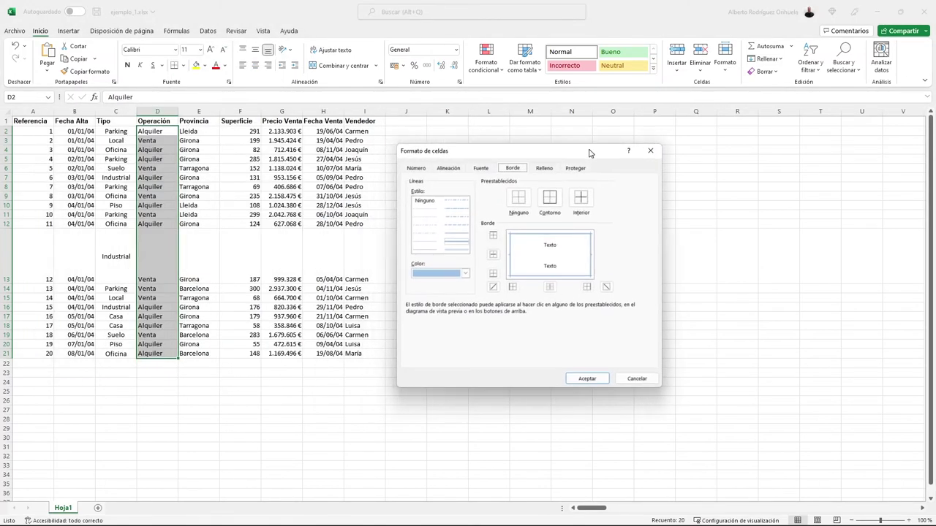
pyautogui.click(581, 202)
pyautogui.click(465, 244)
pyautogui.click(449, 273)
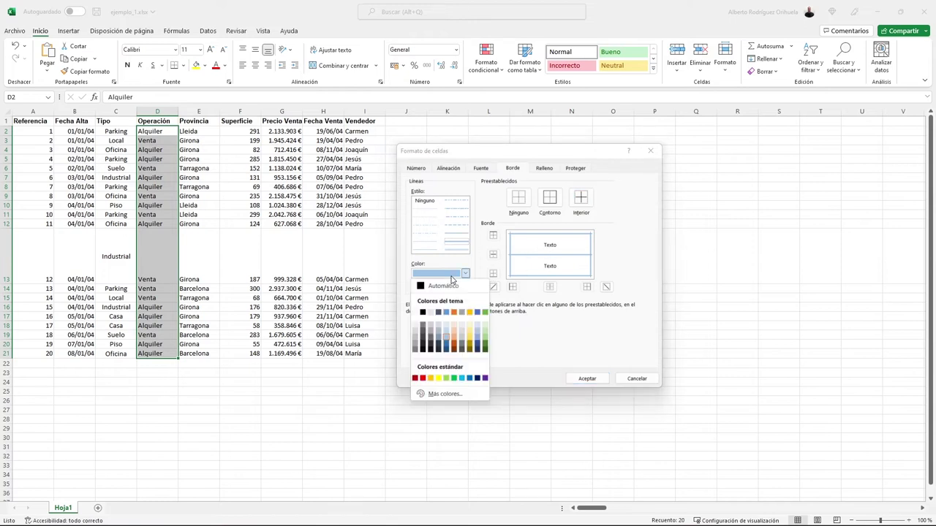
pyautogui.click(484, 346)
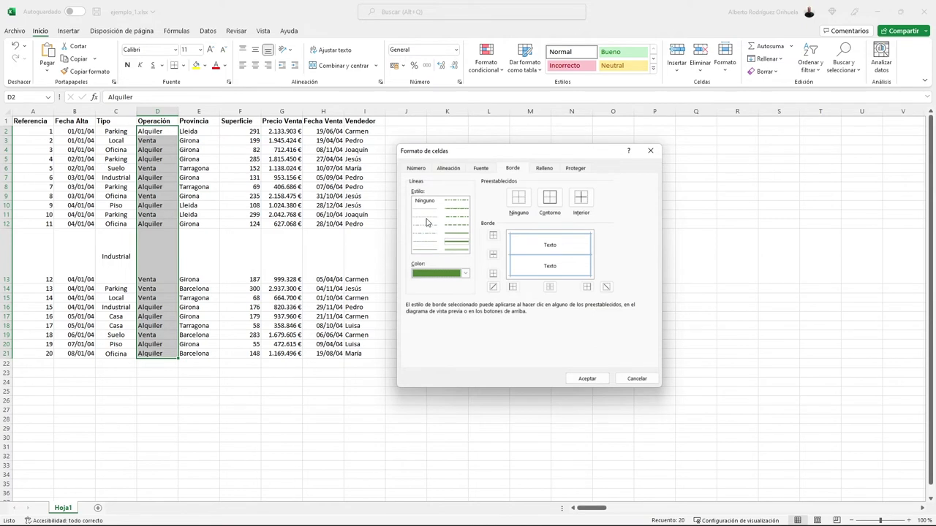
pyautogui.click(580, 199)
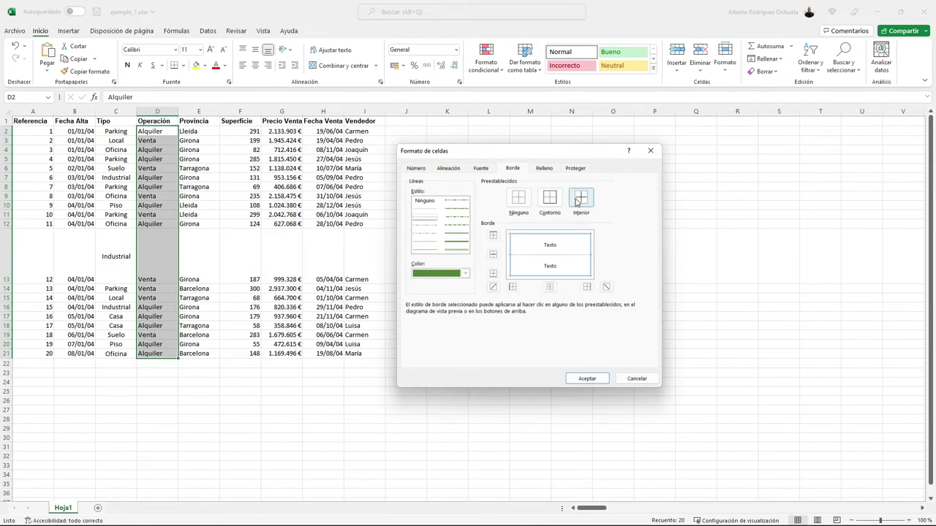
pyautogui.click(578, 378)
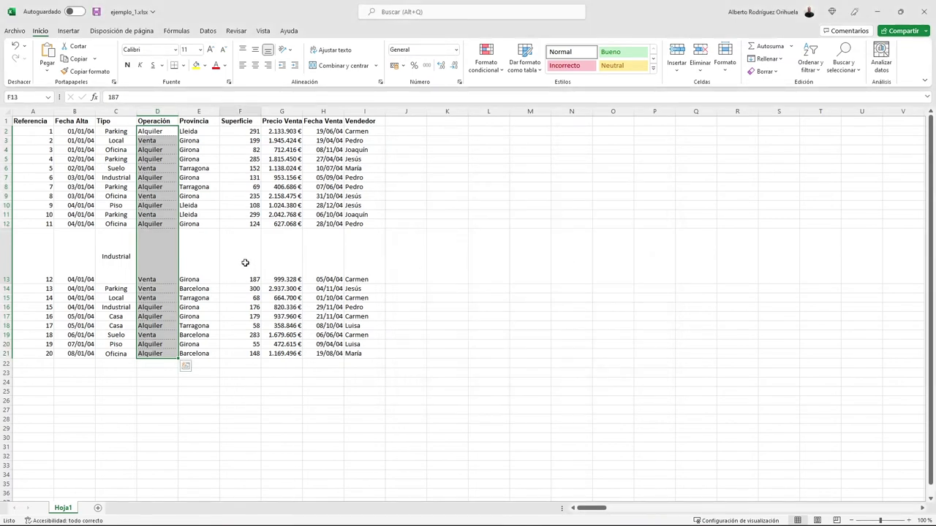
pyautogui.click(242, 264)
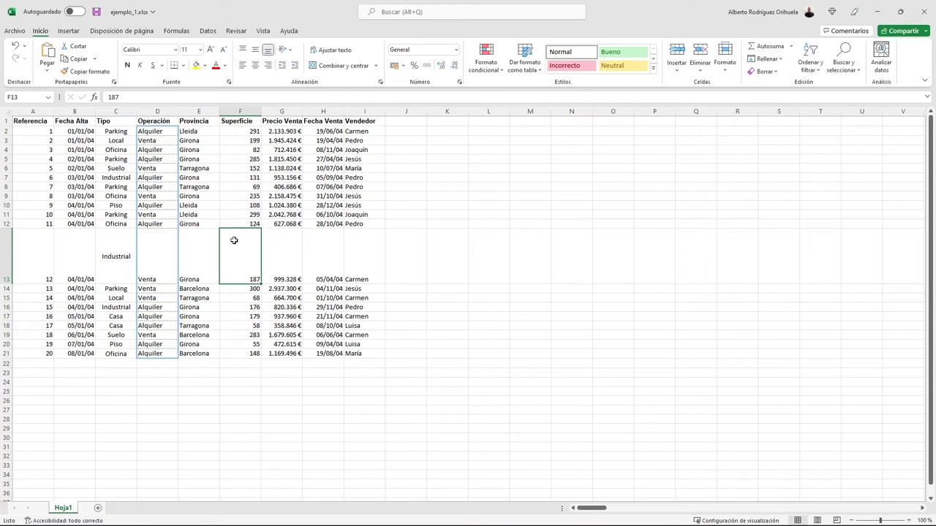
# Fill Provincia cells E2:E21 with a gold background from the Relleno tab.
pyautogui.moveTo(200, 132); pyautogui.dragTo(201, 354)
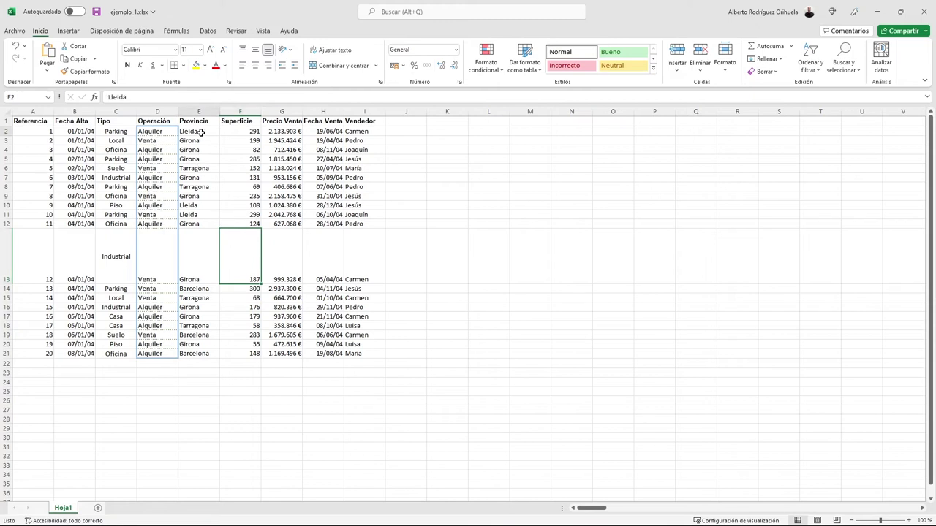
pyautogui.rightClick(200, 353)
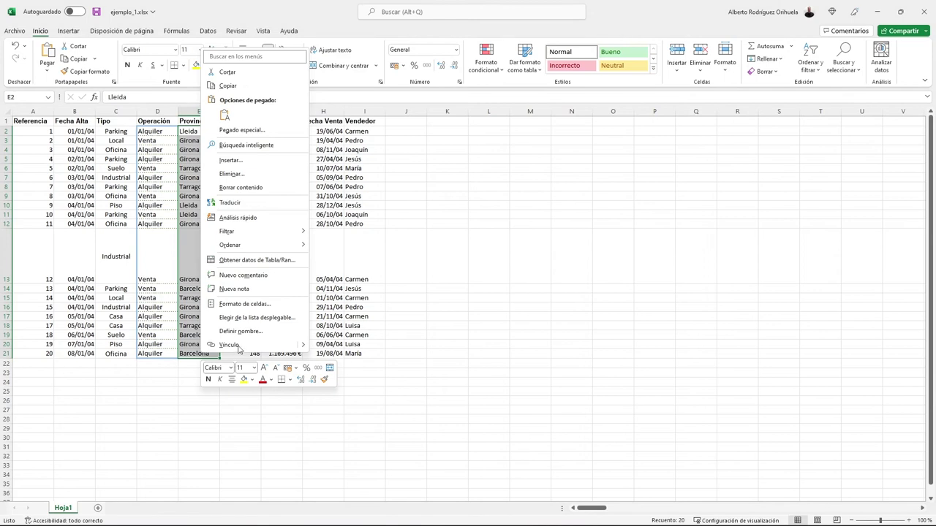
pyautogui.click(249, 305)
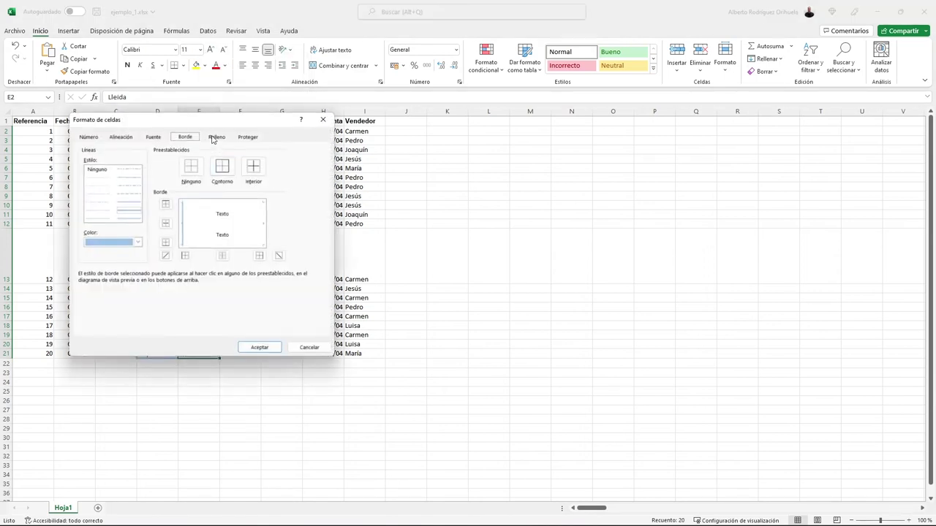
pyautogui.click(216, 136)
pyautogui.moveTo(232, 119); pyautogui.dragTo(560, 144)
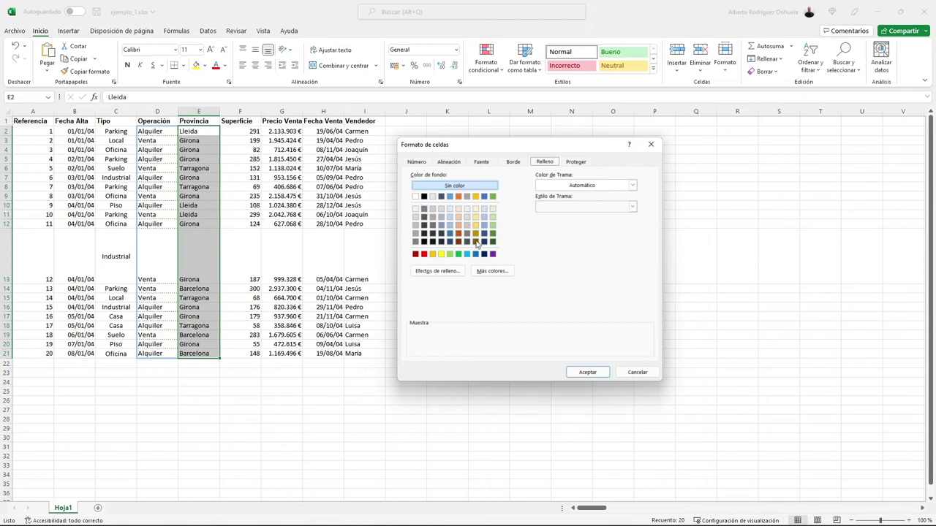
pyautogui.click(476, 227)
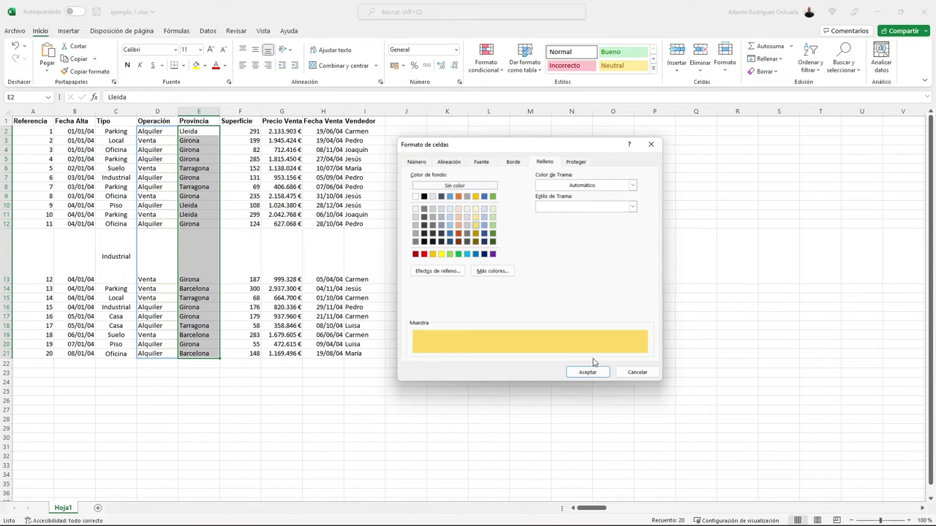
pyautogui.click(588, 372)
pyautogui.click(293, 196)
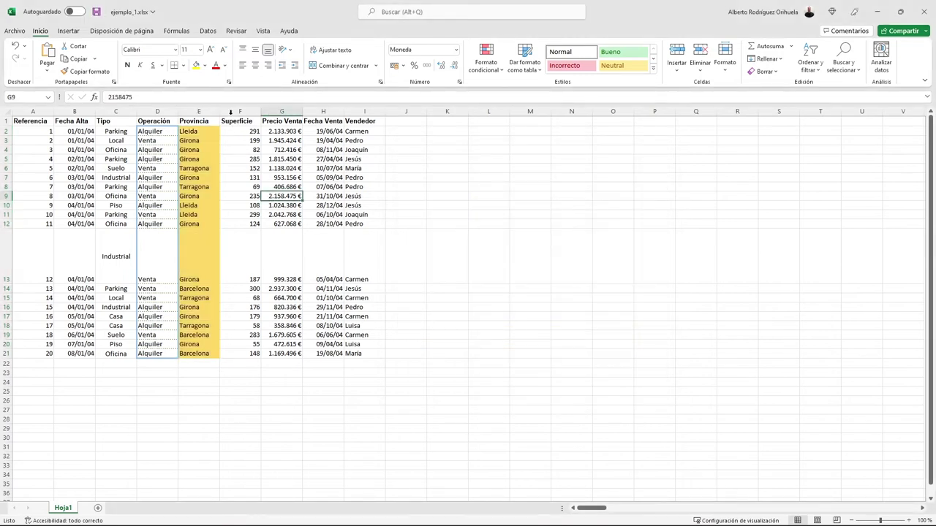
pyautogui.moveTo(241, 150); pyautogui.dragTo(243, 193)
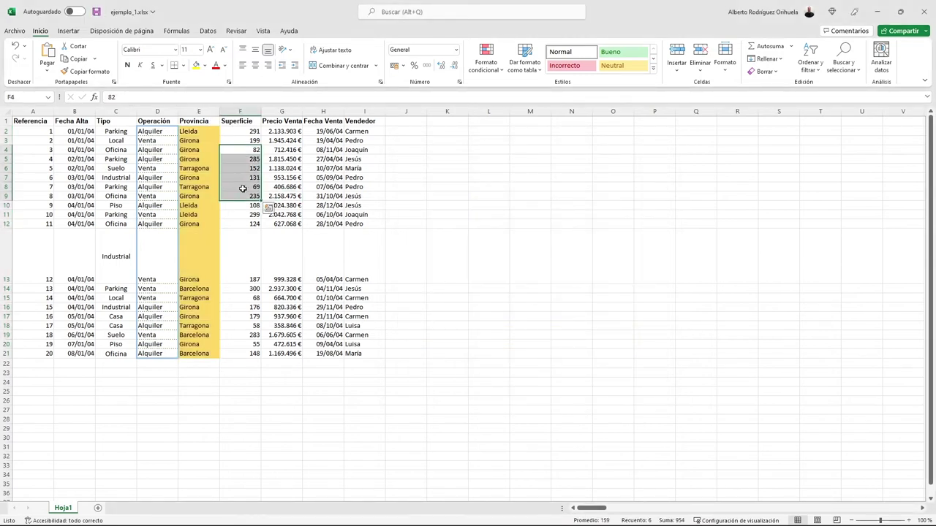
pyautogui.rightClick(243, 188)
pyautogui.click(299, 433)
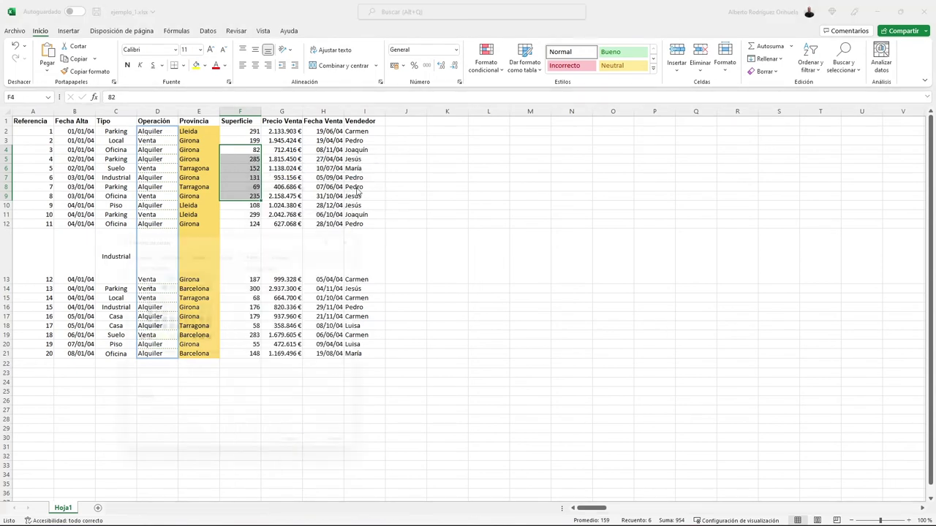
pyautogui.click(284, 242)
pyautogui.moveTo(290, 226); pyautogui.dragTo(484, 165)
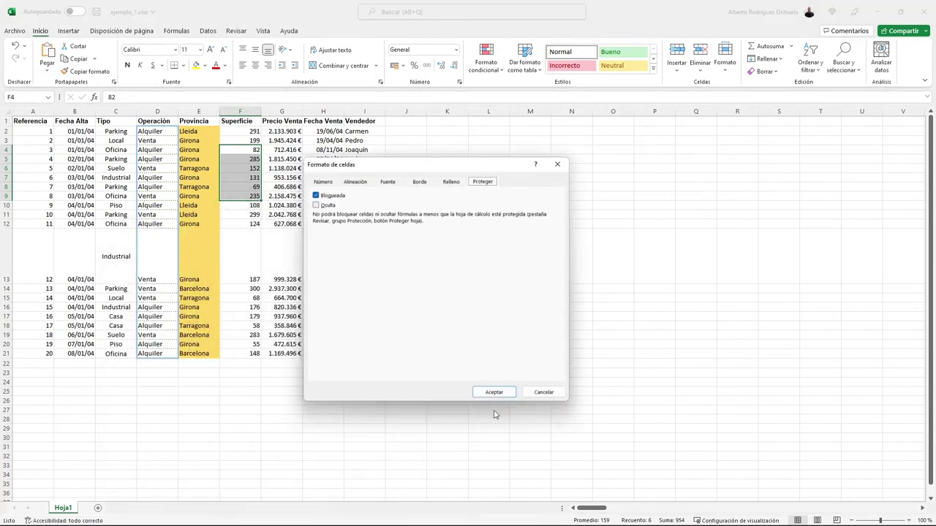
pyautogui.click(536, 395)
pyautogui.click(399, 291)
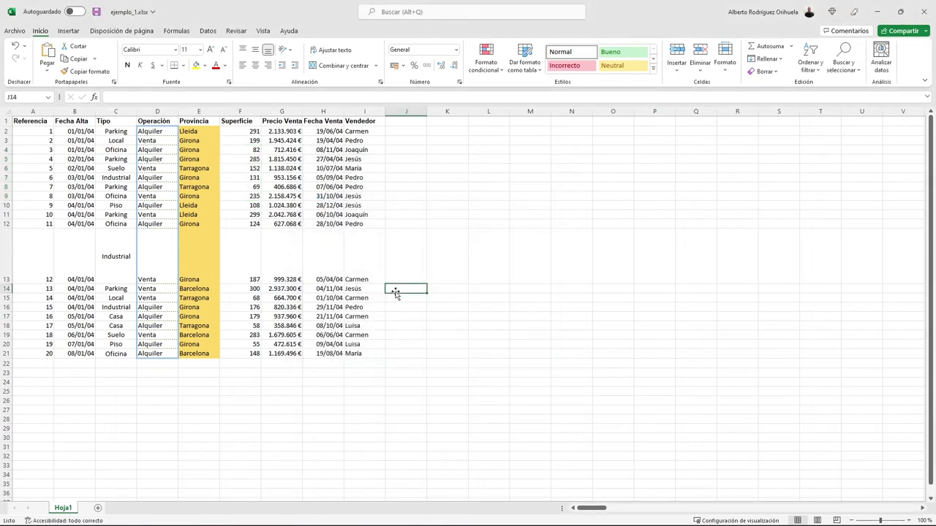
pyautogui.moveTo(324, 206); pyautogui.dragTo(325, 225)
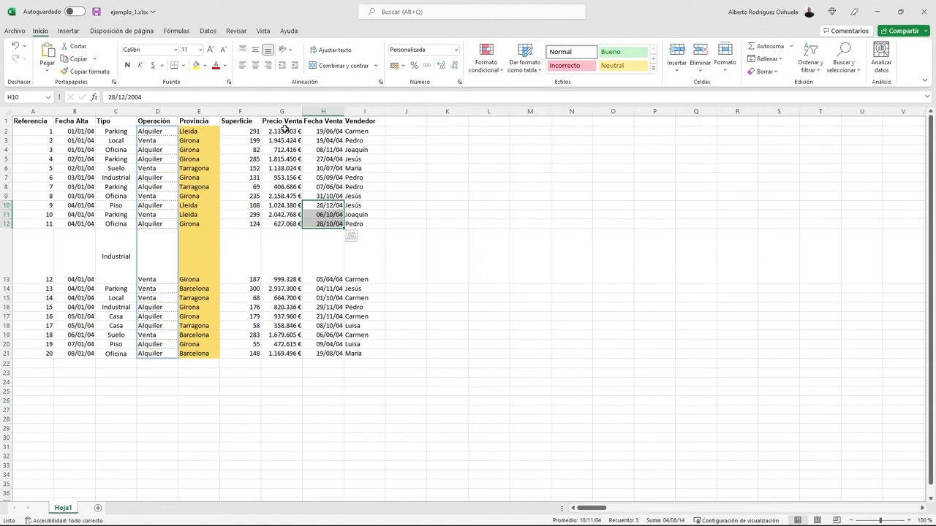
pyautogui.moveTo(284, 132); pyautogui.dragTo(285, 354)
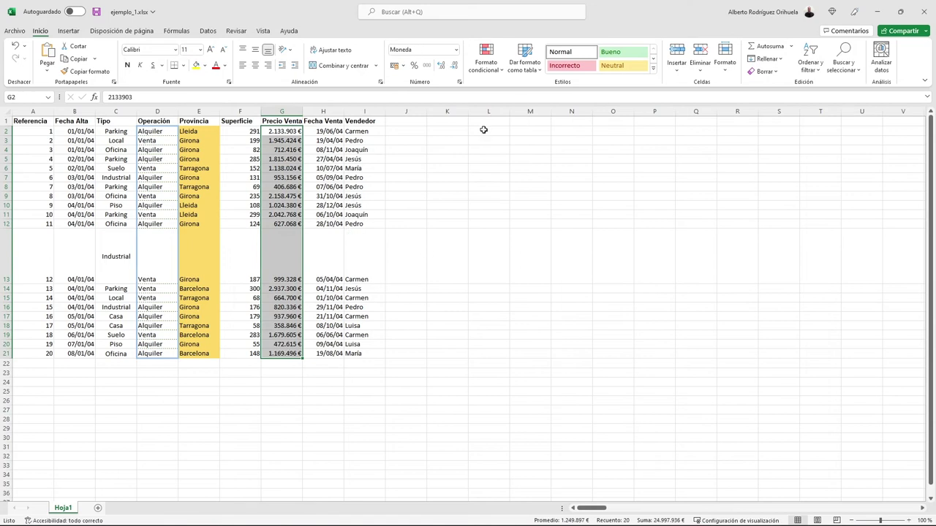
pyautogui.click(503, 70)
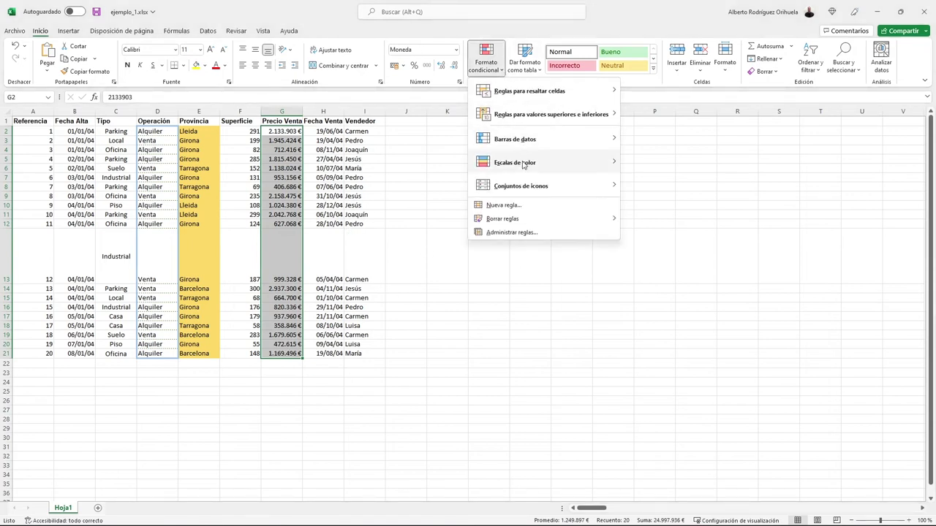
pyautogui.moveTo(524, 166)
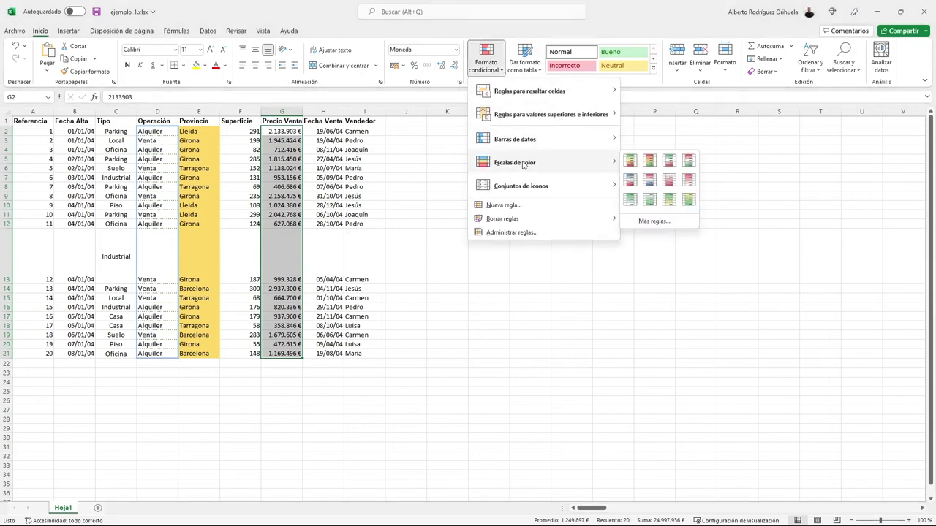
pyautogui.click(629, 162)
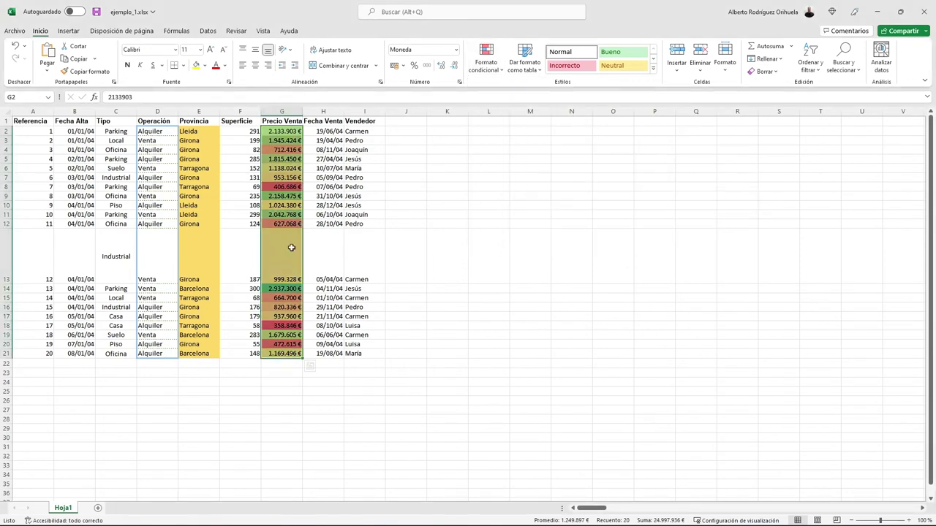
pyautogui.click(447, 256)
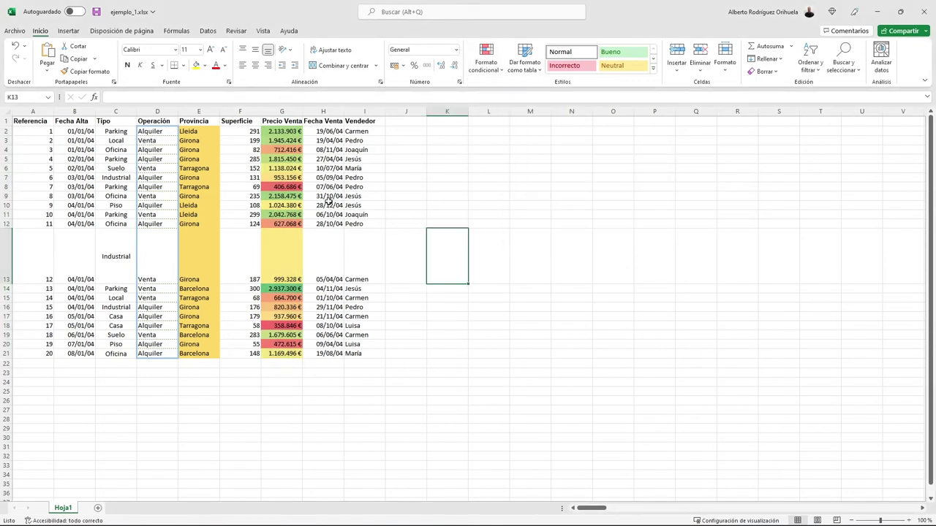
pyautogui.click(282, 290)
pyautogui.click(281, 188)
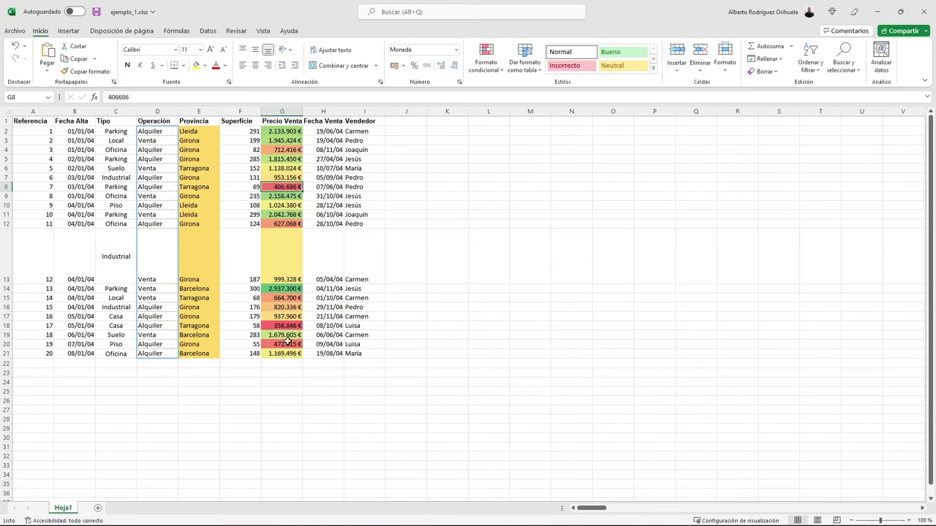
pyautogui.click(280, 132)
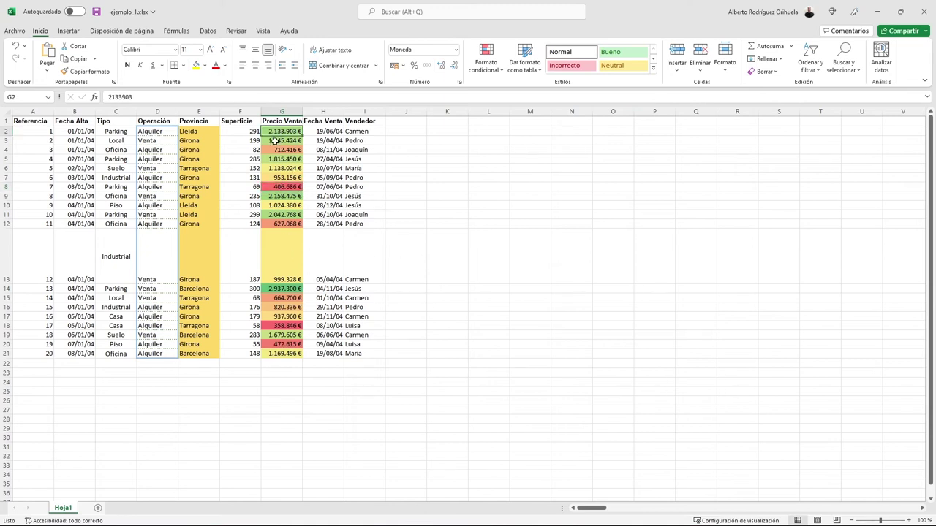
pyautogui.click(282, 327)
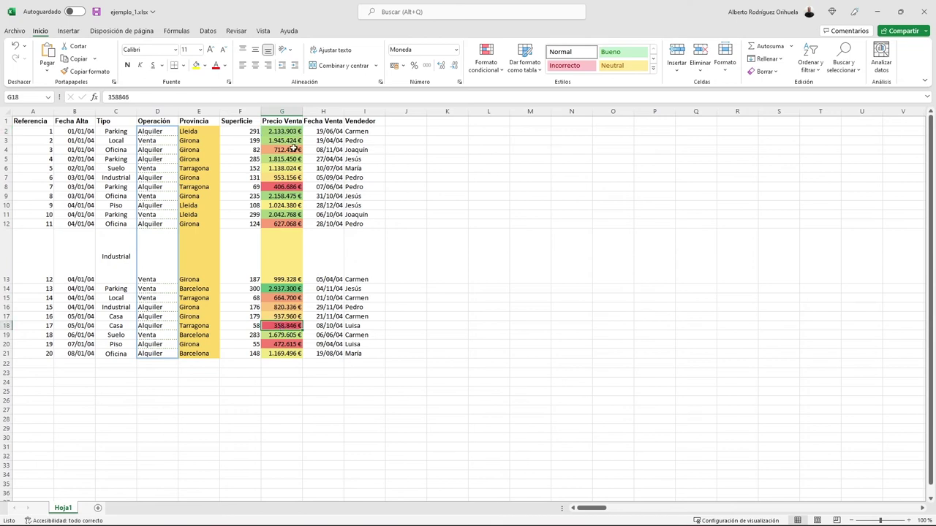
pyautogui.click(279, 198)
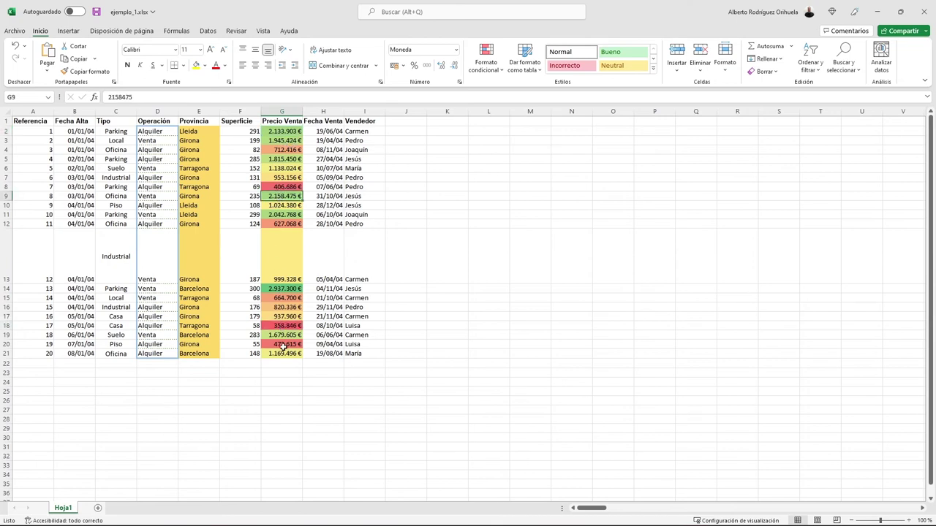
pyautogui.moveTo(283, 354); pyautogui.dragTo(282, 132)
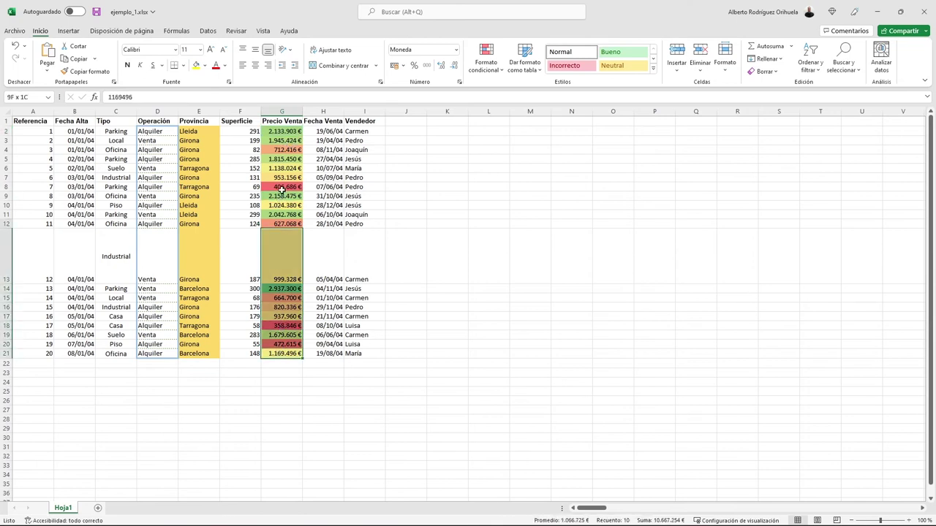
pyautogui.click(502, 73)
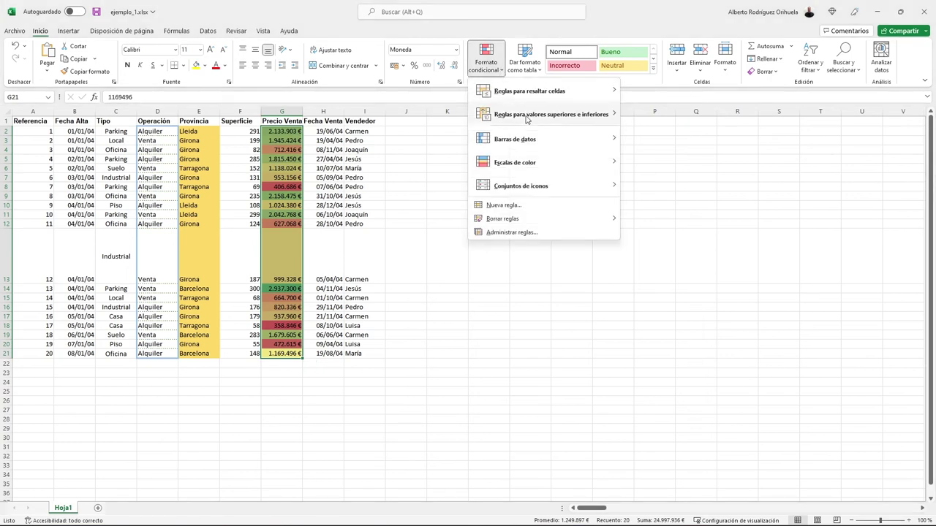
pyautogui.moveTo(528, 117)
pyautogui.moveTo(536, 163)
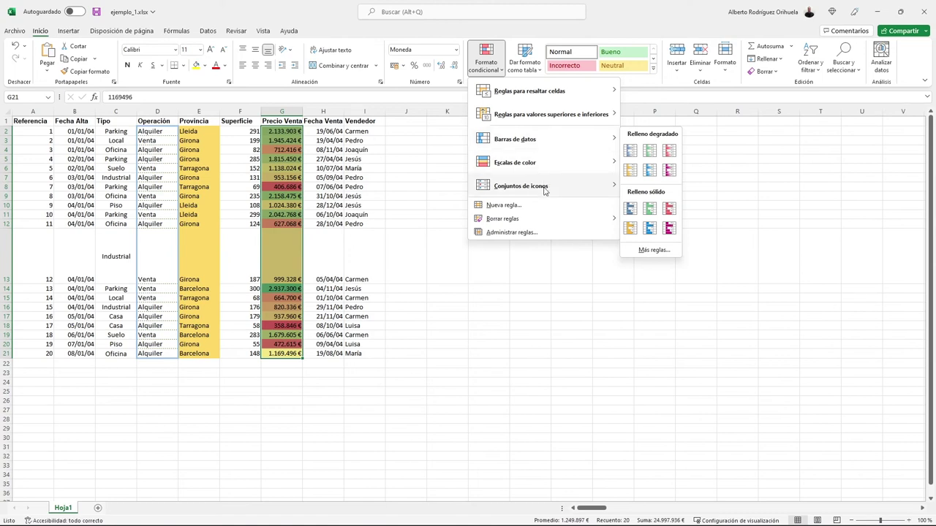
pyautogui.moveTo(545, 190)
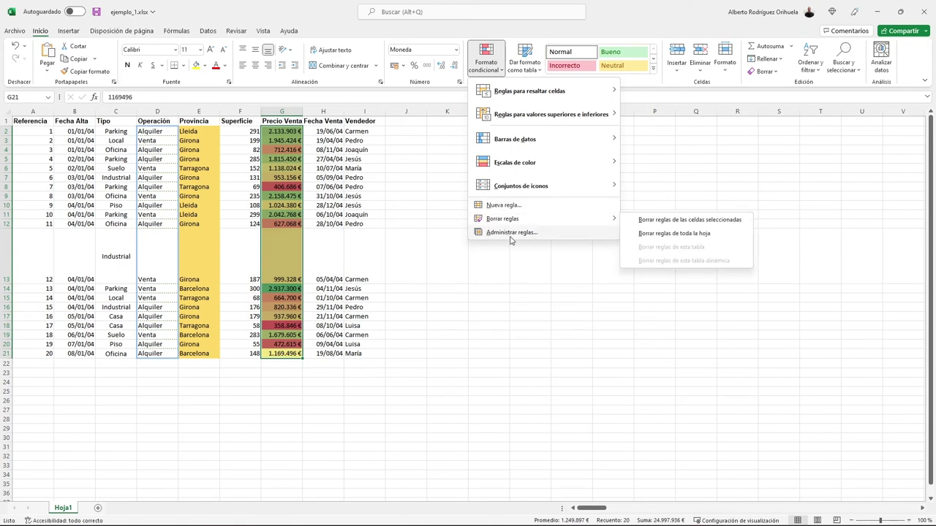
pyautogui.click(405, 200)
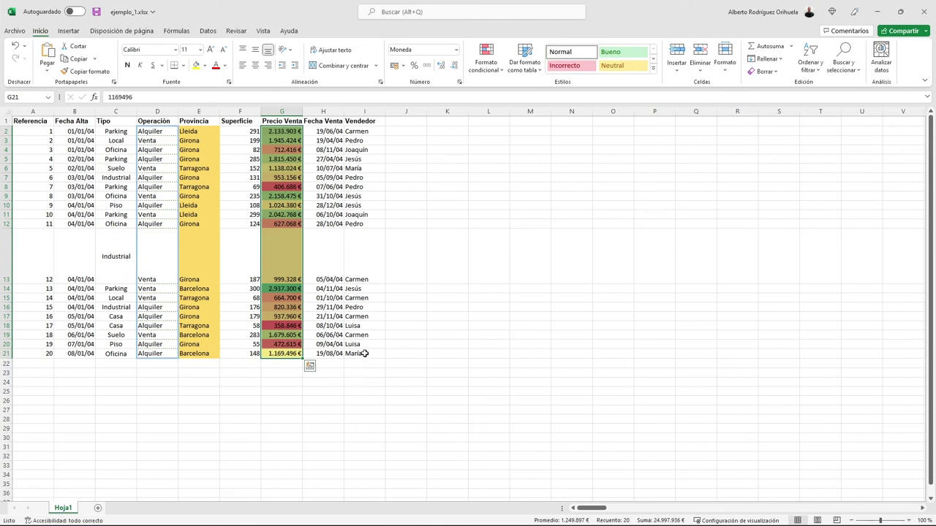
pyautogui.moveTo(364, 353); pyautogui.dragTo(26, 121)
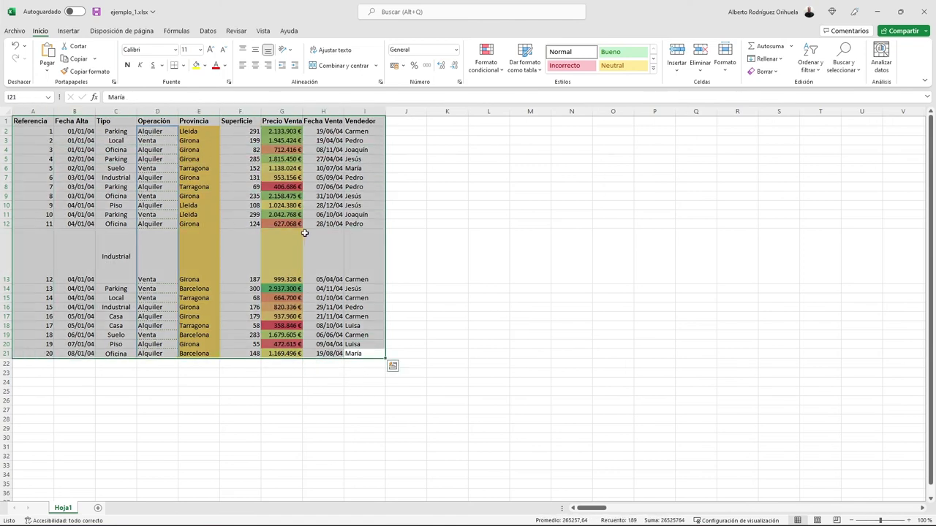
pyautogui.click(525, 57)
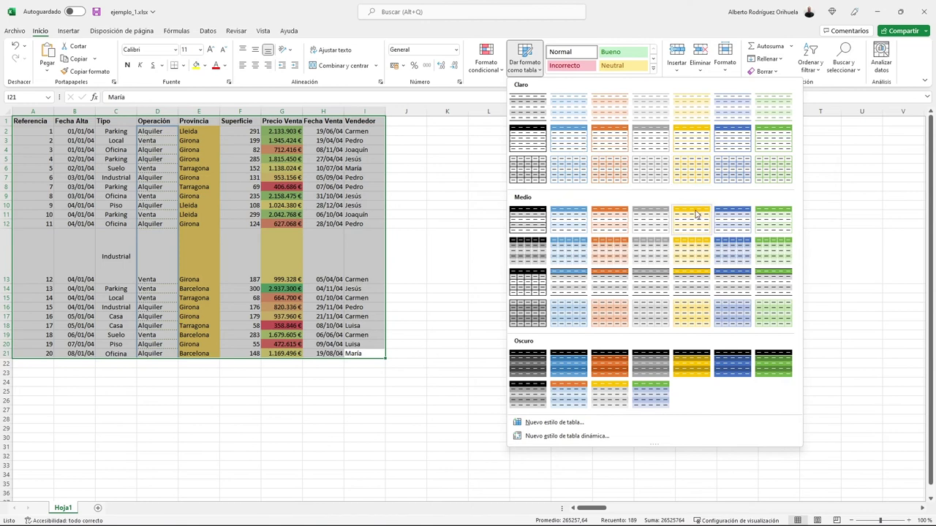
pyautogui.click(693, 290)
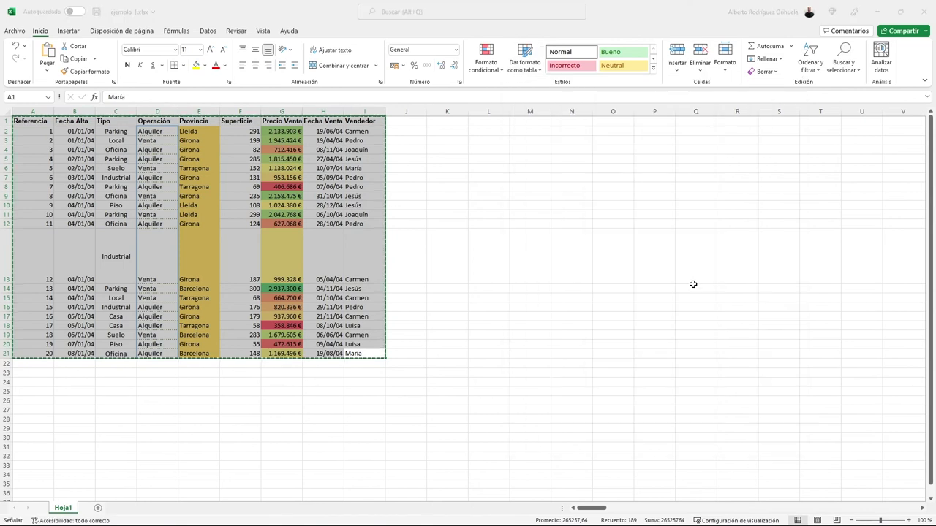
pyautogui.click(424, 392)
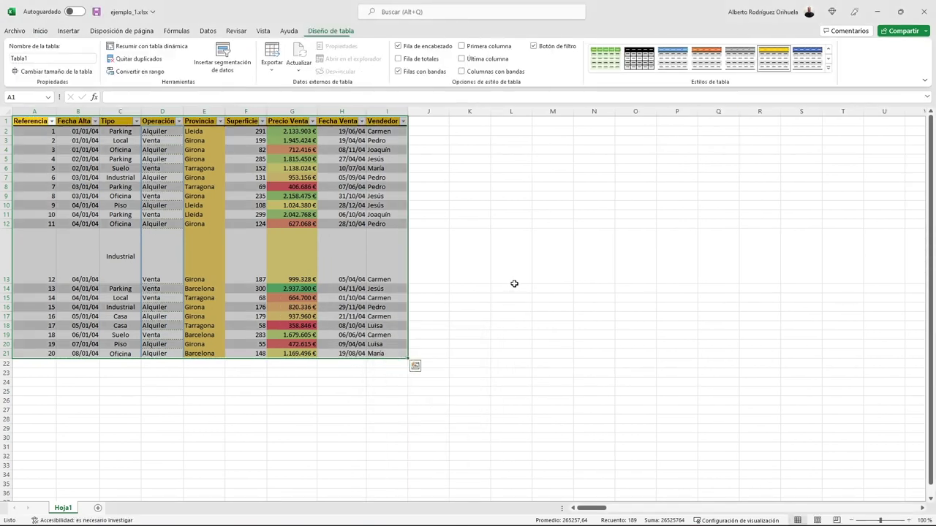
pyautogui.click(515, 279)
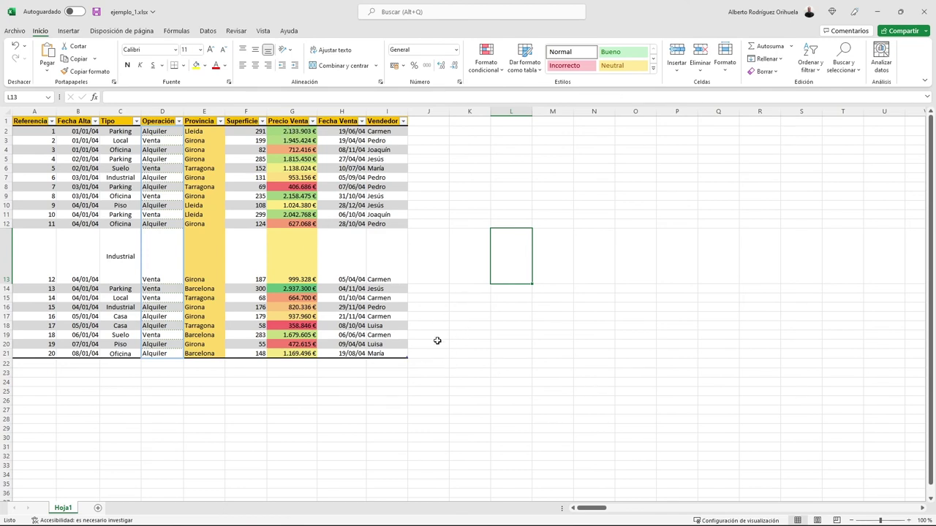
pyautogui.click(462, 352)
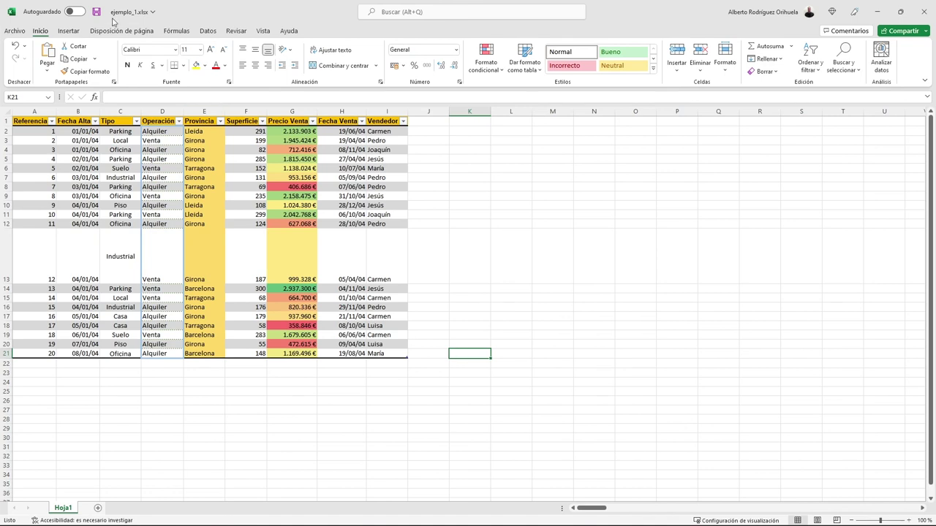
pyautogui.hotkey('ctrl', 'z')
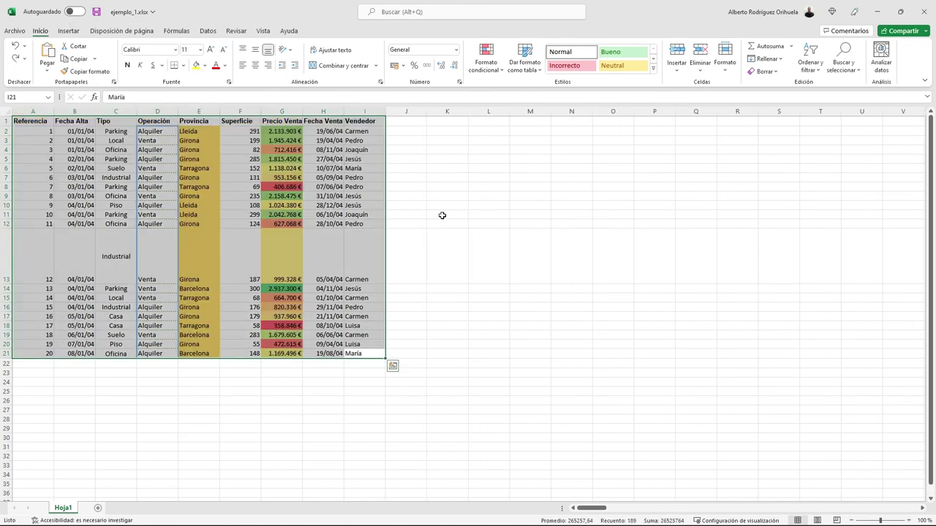
pyautogui.click(496, 233)
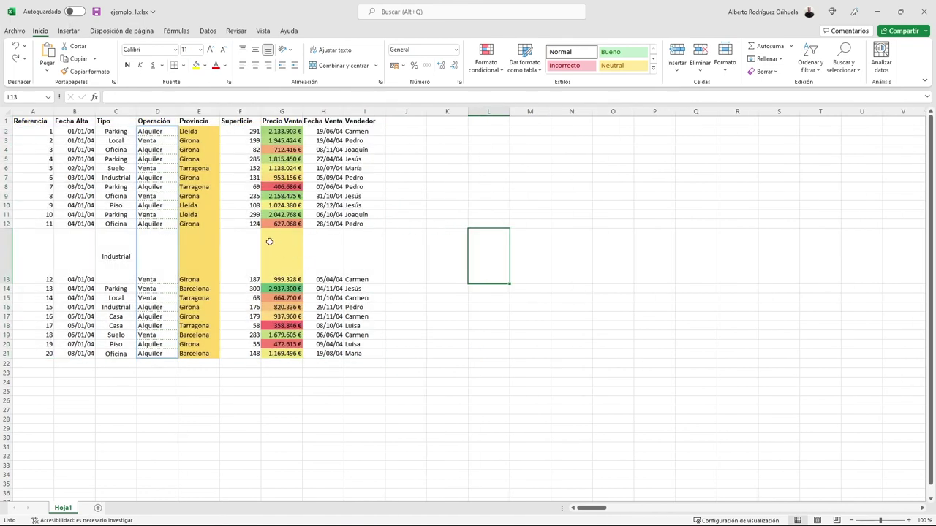
# Give Fecha Alta cells B9, B17 and B14 the Incorrecto cell style.
pyautogui.click(76, 196)
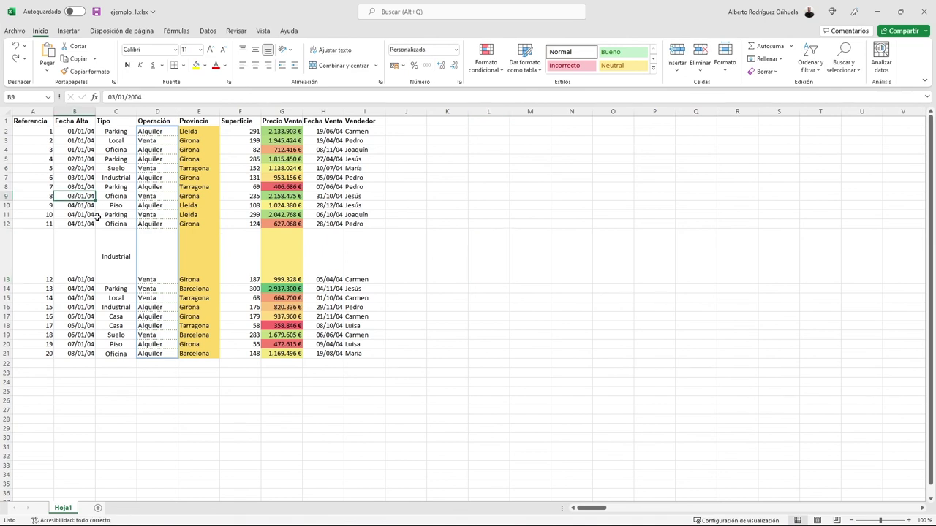
pyautogui.keyDown('ctrl'); pyautogui.click(74, 316); pyautogui.keyUp('ctrl')
pyautogui.keyDown('ctrl'); pyautogui.click(75, 290); pyautogui.keyUp('ctrl')
pyautogui.click(572, 65)
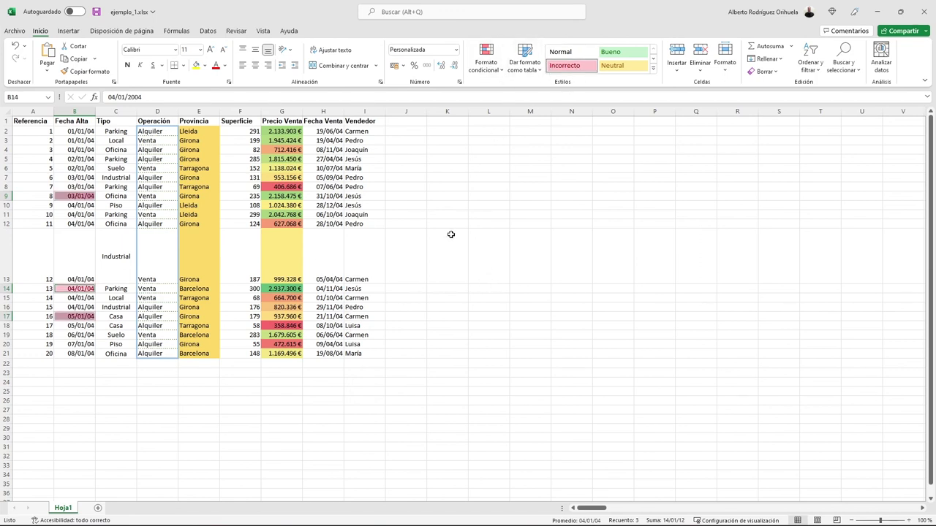
# Style B18:B20 Neutral and Vendedor I5:I8 Bueno, then select I13:I17.
pyautogui.moveTo(76, 345); pyautogui.dragTo(77, 327)
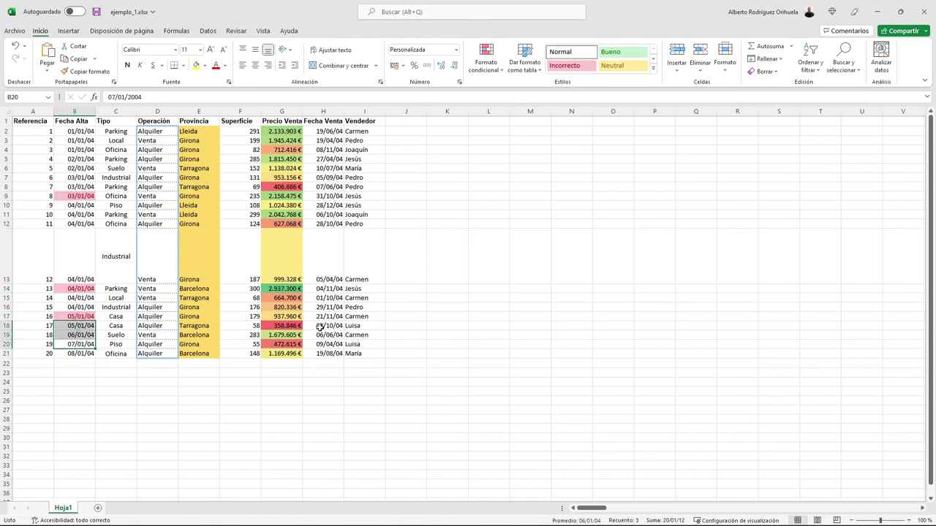
pyautogui.click(617, 67)
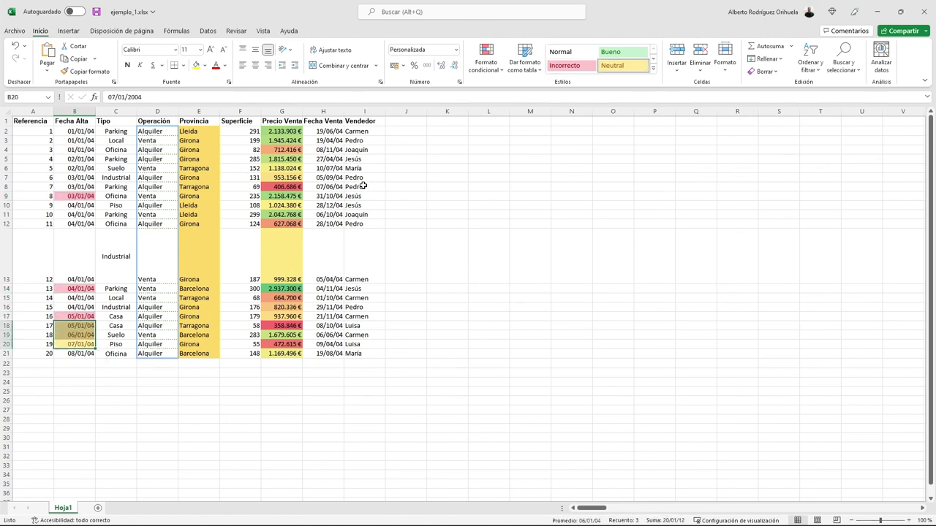
pyautogui.moveTo(356, 159); pyautogui.dragTo(362, 186)
pyautogui.click(625, 58)
pyautogui.click(493, 213)
pyautogui.moveTo(348, 262); pyautogui.dragTo(362, 316)
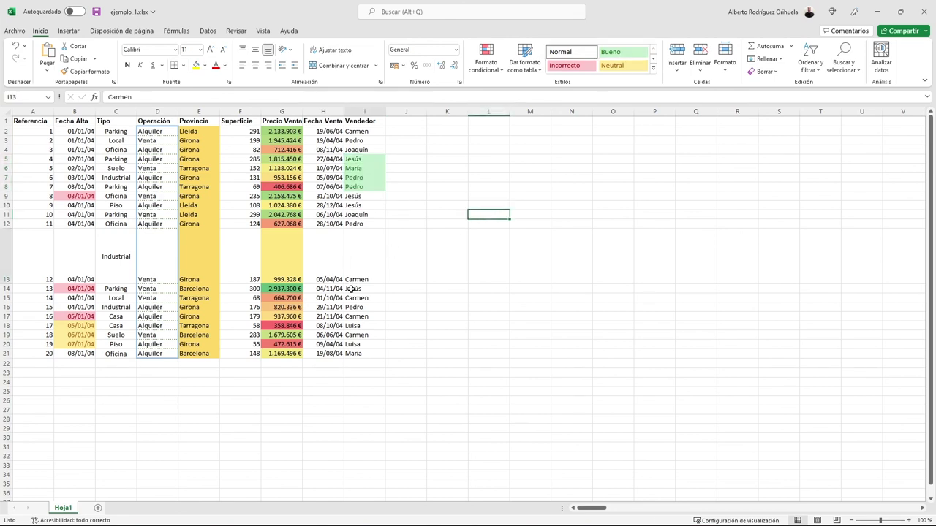
# Apply 60% - Énfasis1 from the expanded Cell Styles gallery to I13:I17.
pyautogui.click(653, 68)
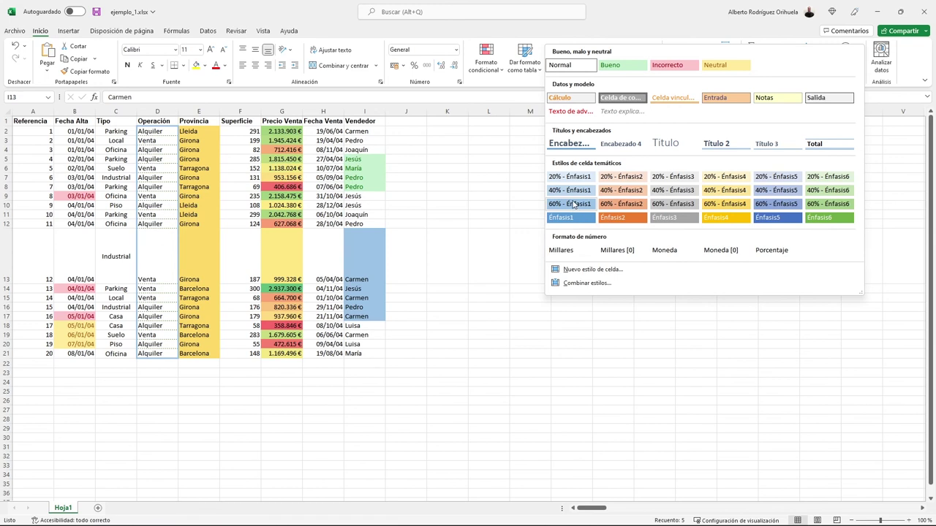
pyautogui.click(575, 204)
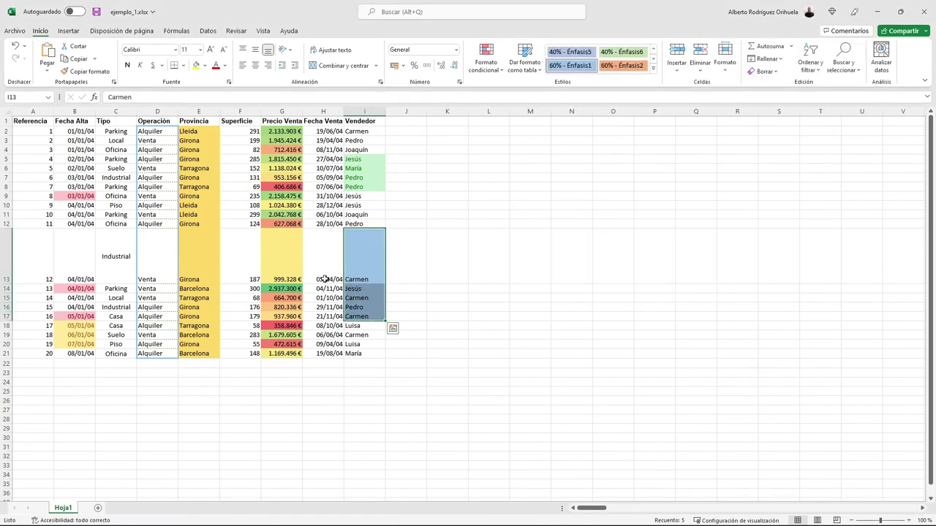
pyautogui.click(466, 317)
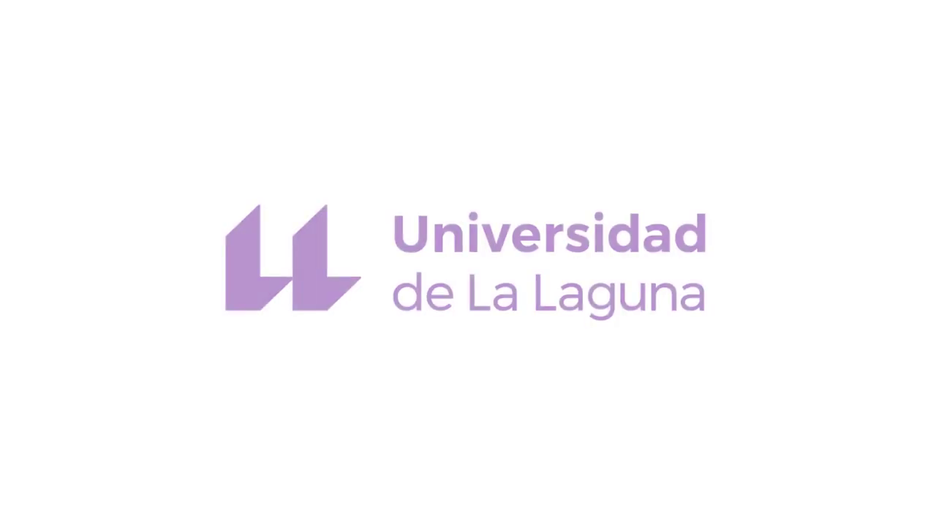